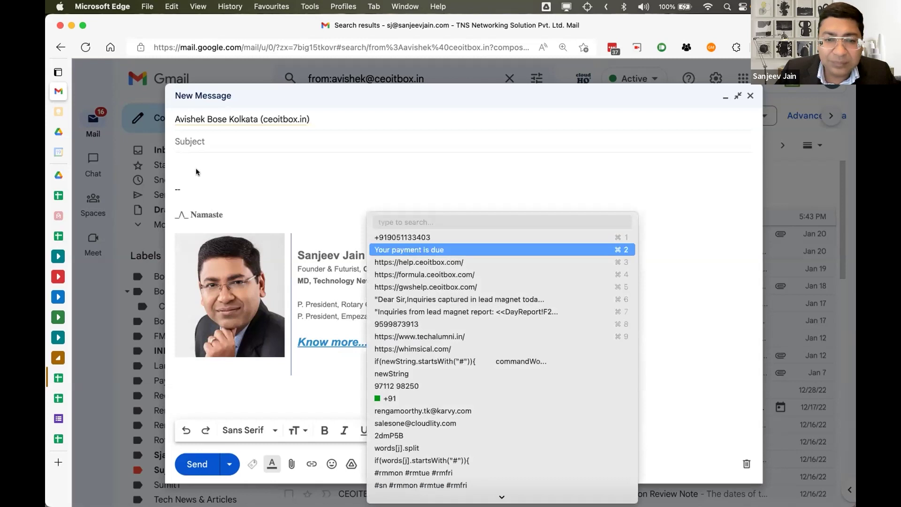
Step: Complete the subject as "Your payment is due for Rs45000" and copy the whole subject text
text(for Rs45000)
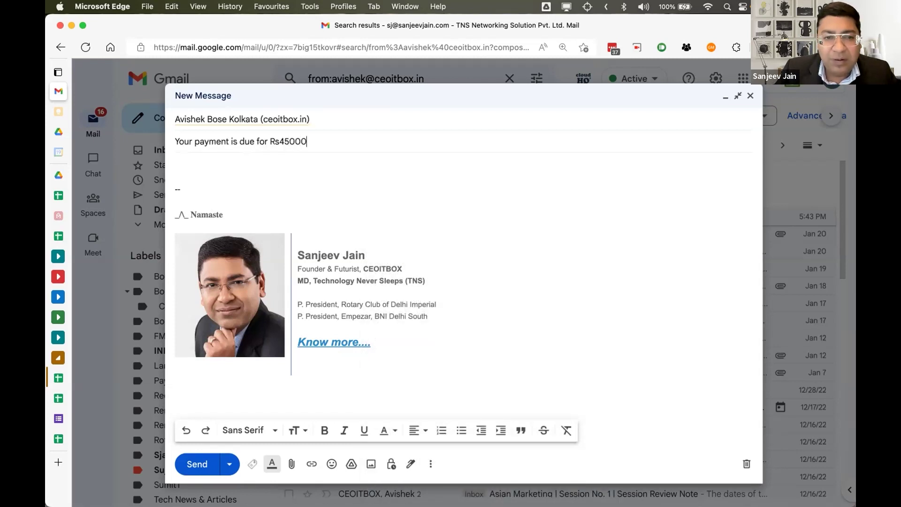
click(175, 164)
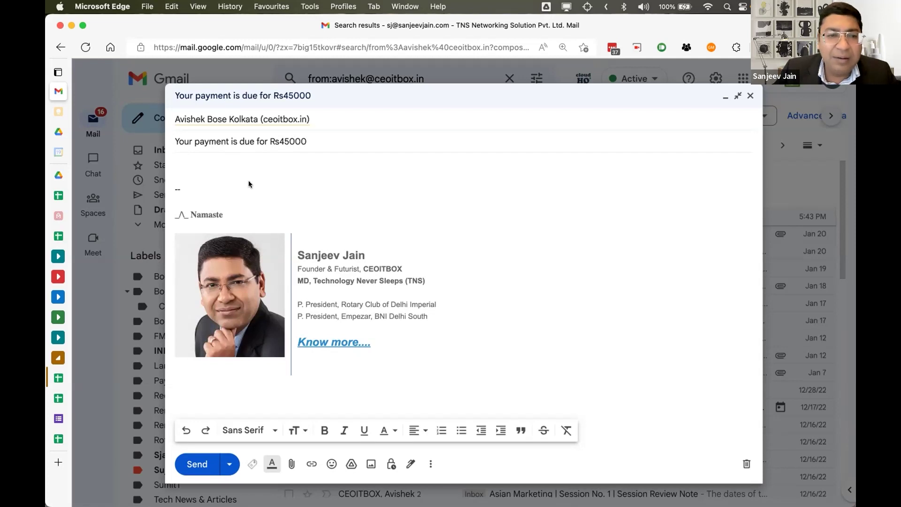
drag(308, 141, 148, 138)
key(super+c)
Step: Write the message body with a greeting to the recipient, a blank line and the copied subject sentence ending in a period
click(175, 161)
text(Dear Av)
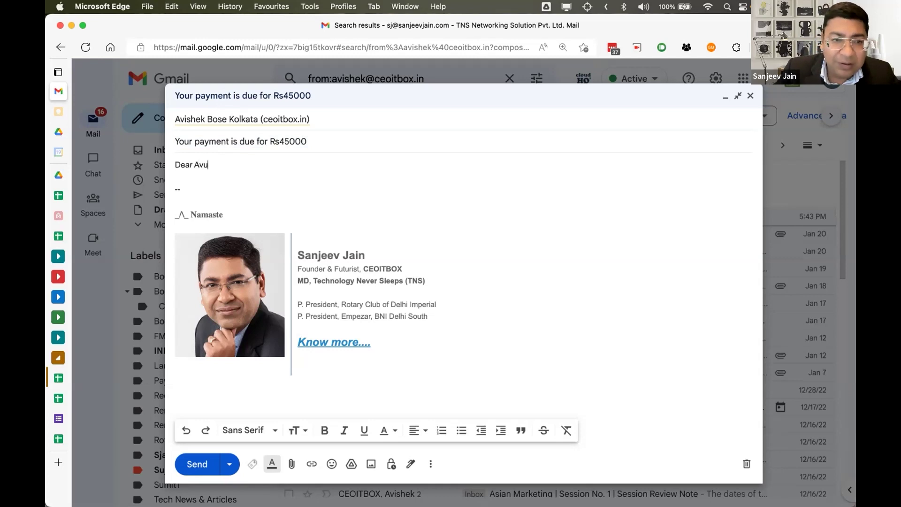
key(Tab)
text(,)
key(Return)
key(Return)
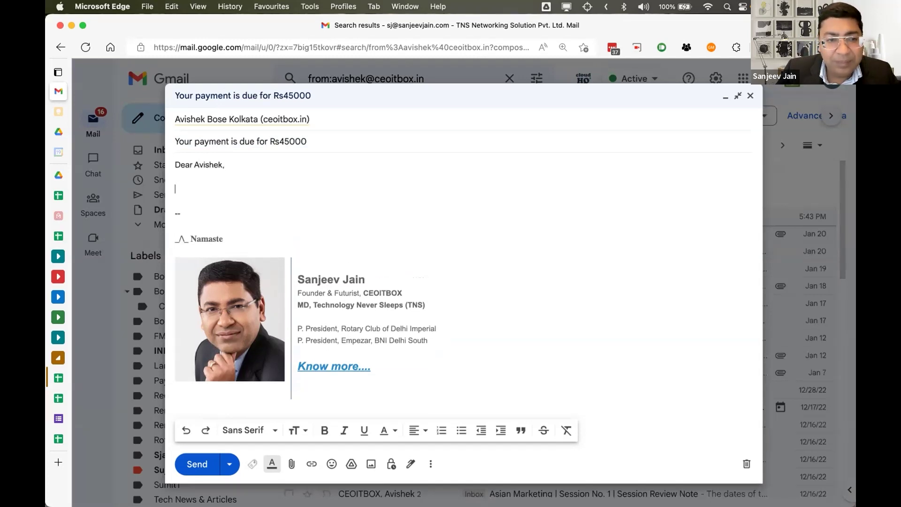
key(super+v)
text(.)
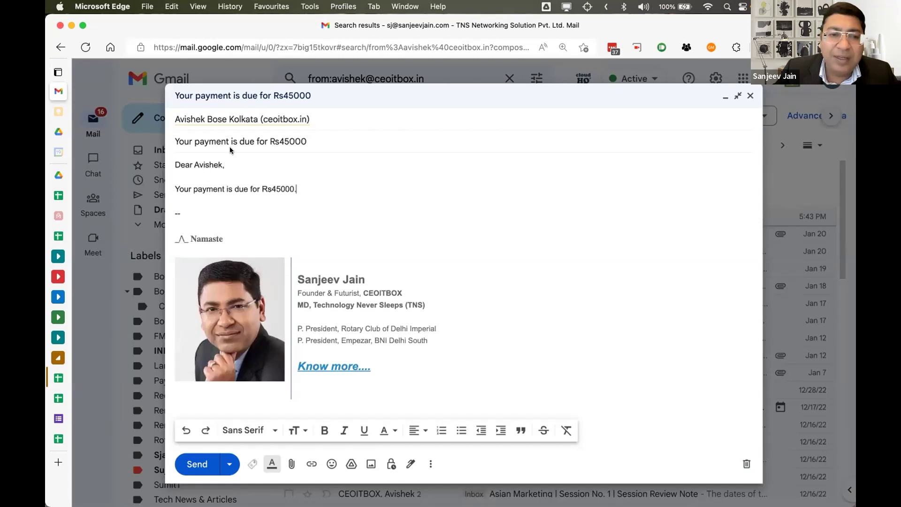
Step: Add the command words #SN, #rmwed and #WA after the greeting on the same line
click(270, 161)
text(#SN)
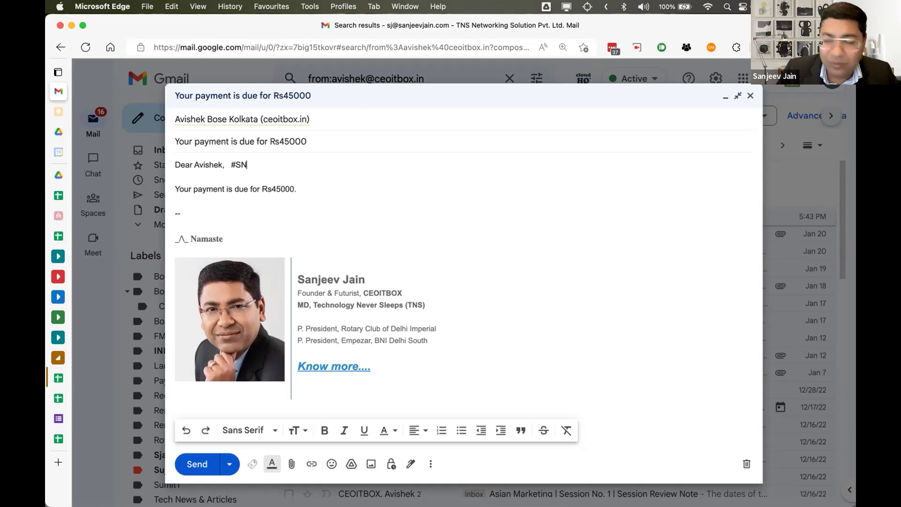
text(  #rm)
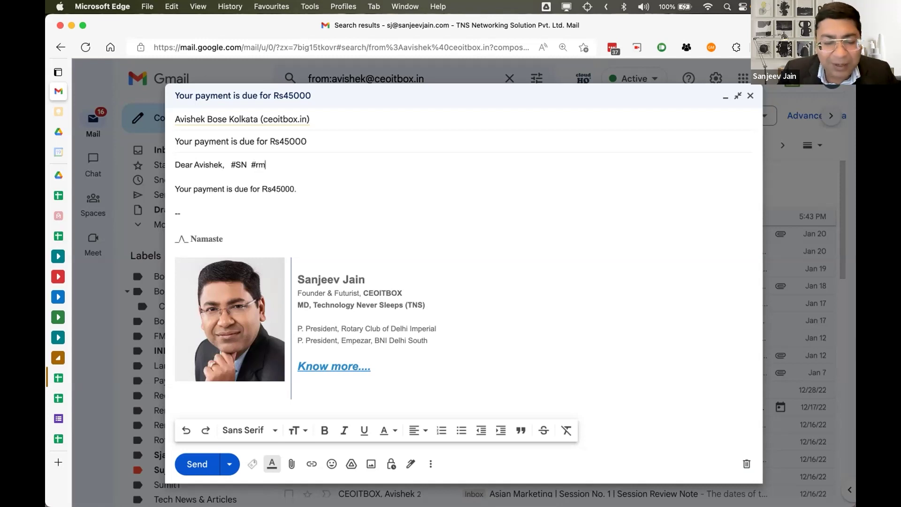
text(wed)
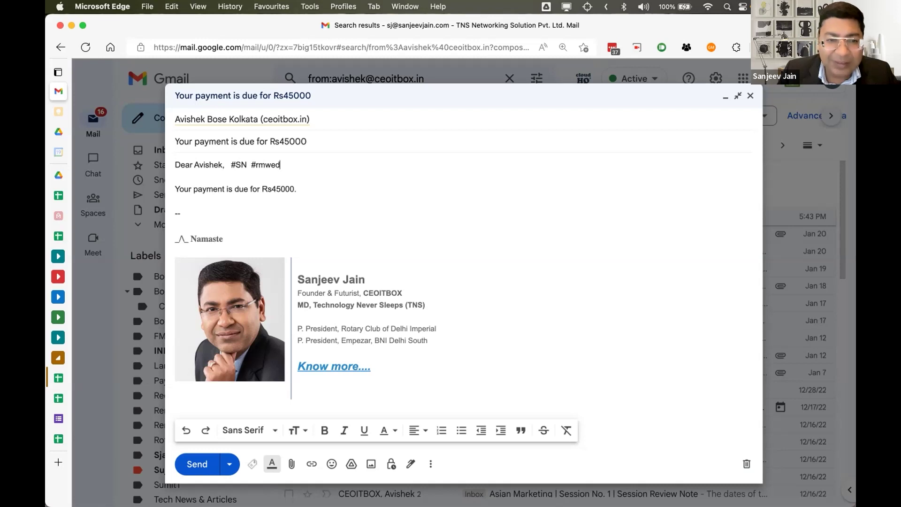
text(  #WA)
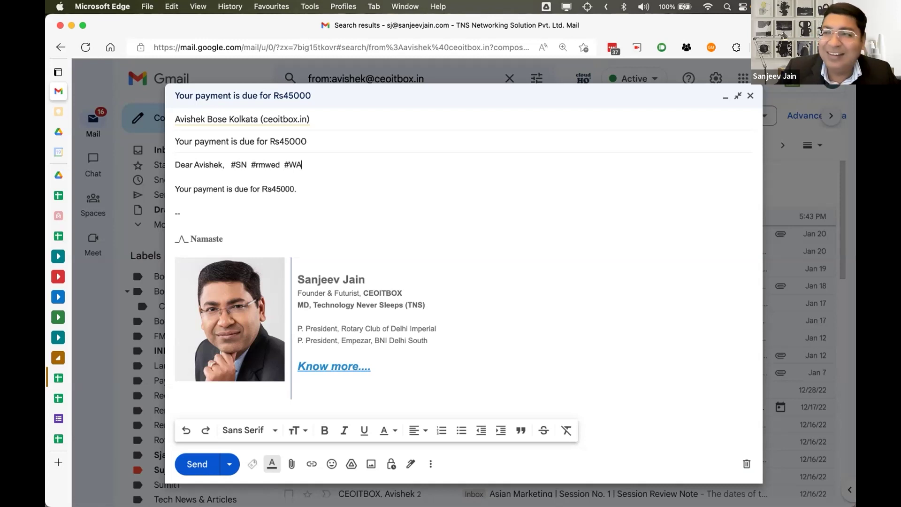
key(super+shift+v)
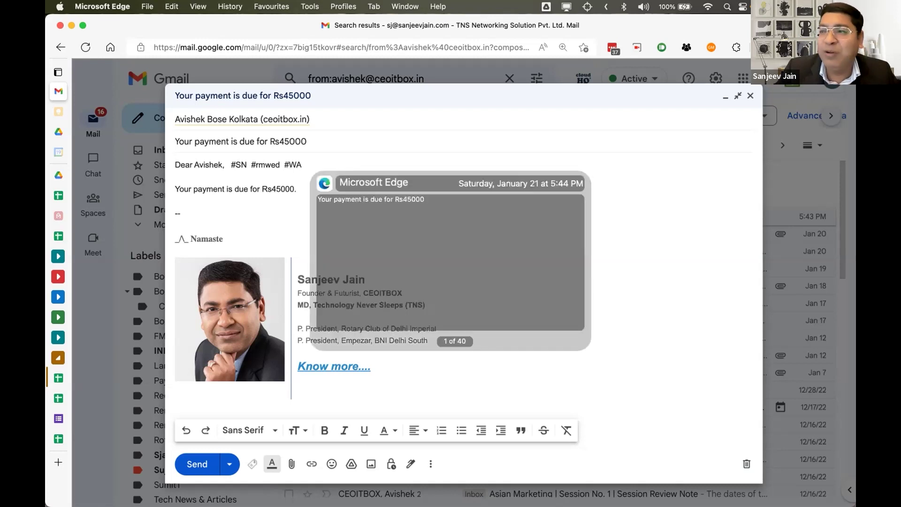
key(Return)
key(super+z)
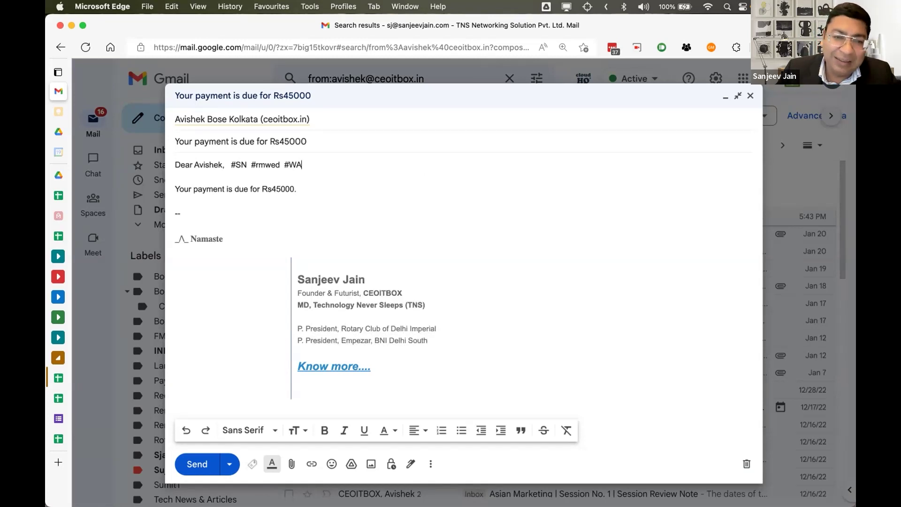
Step: Append the recipient's phone number from the clipboard history directly after #WA and remove its +91 prefix
key(super+shift+v)
key(Down)
key(Down)
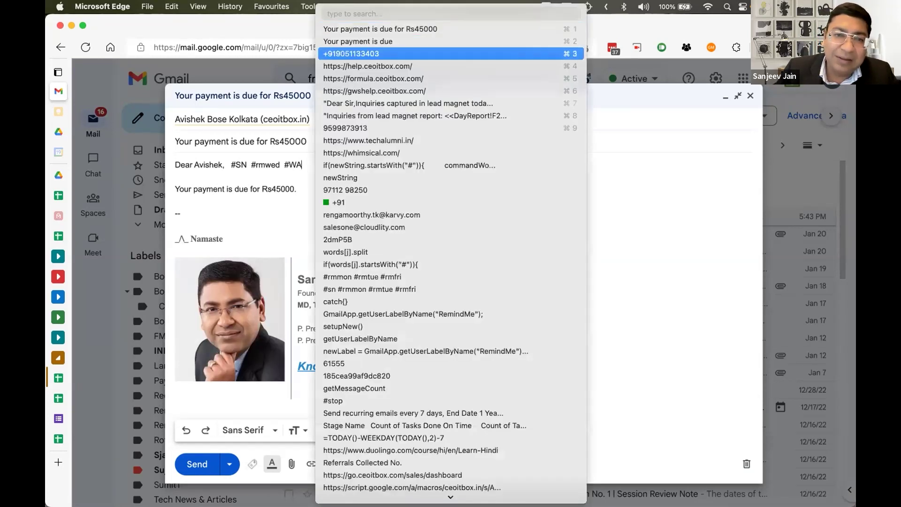
key(Return)
click(315, 165)
key(BackSpace)
key(BackSpace)
key(BackSpace)
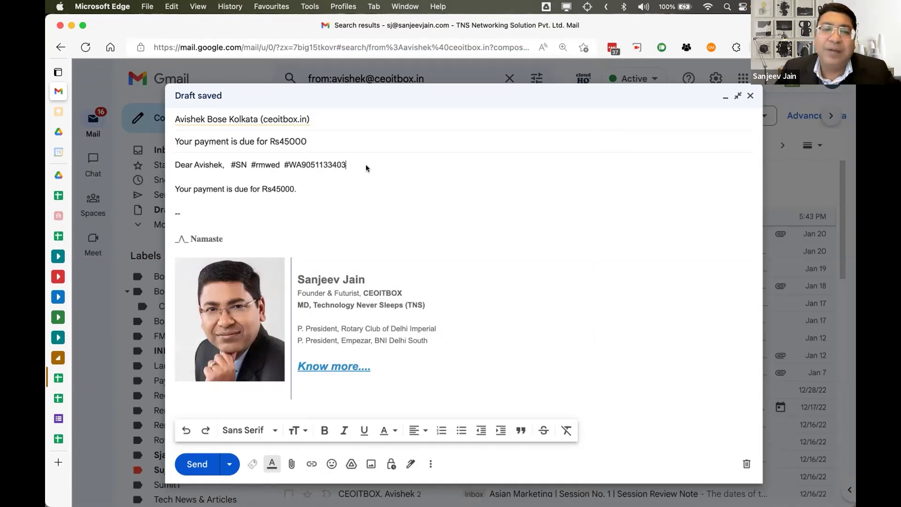
text(91)
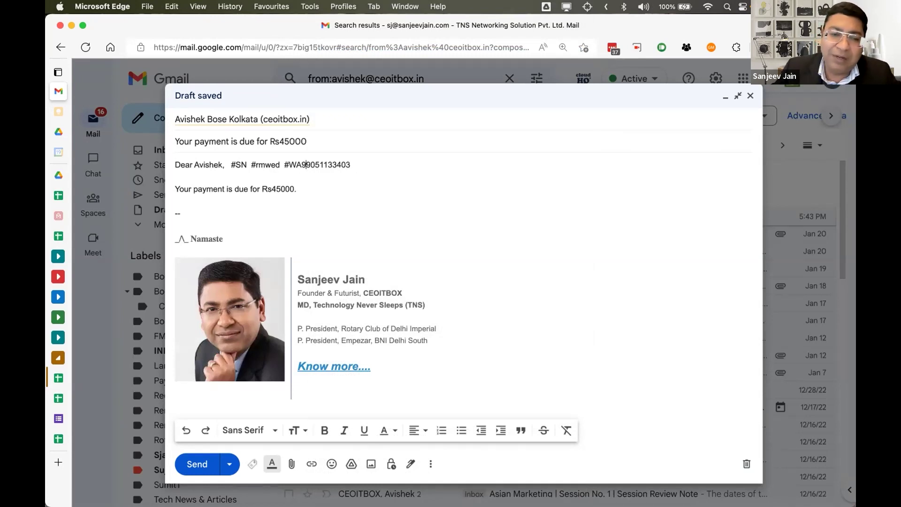
key(BackSpace)
key(BackSpace)
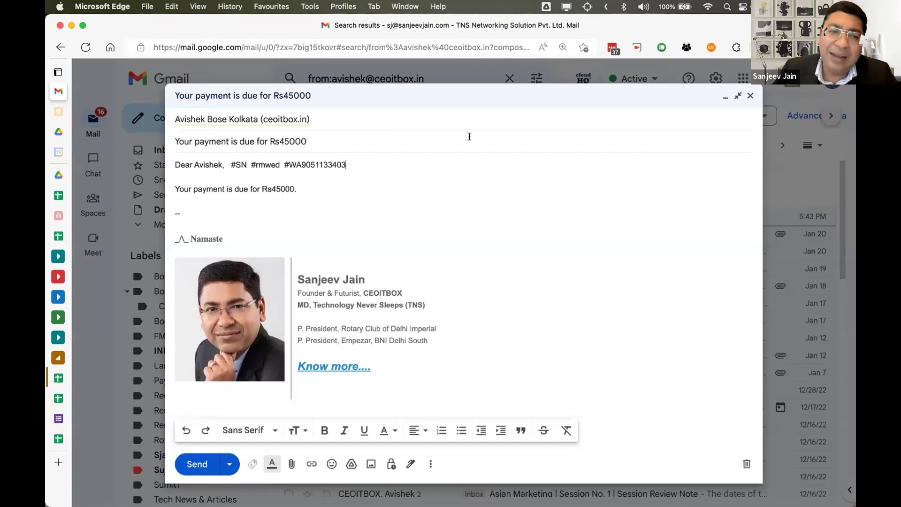
Step: Close the message so it stays as a draft and switch to the Alternate Boomerang spreadsheet in Google Sheets
click(742, 96)
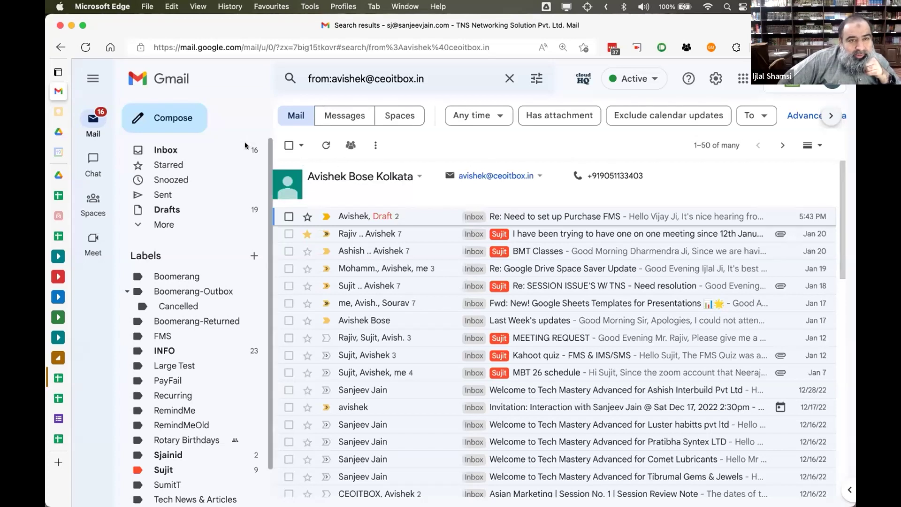
click(229, 152)
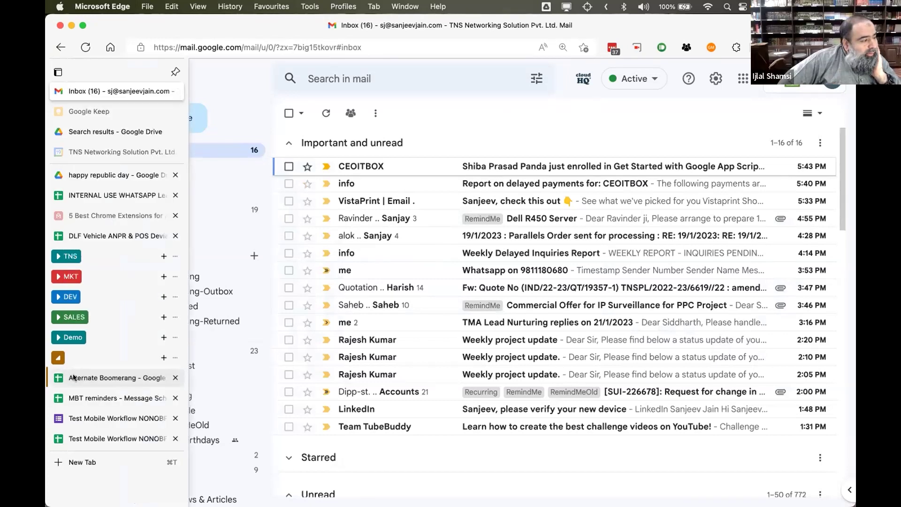
click(73, 377)
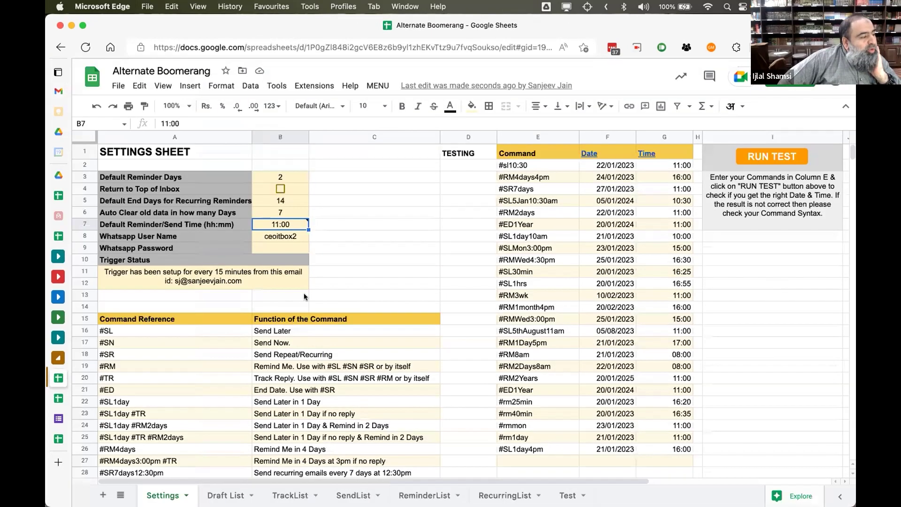
Step: Try enabling the Return to Top of Inbox option on the Settings sheet and switch it back off
click(290, 177)
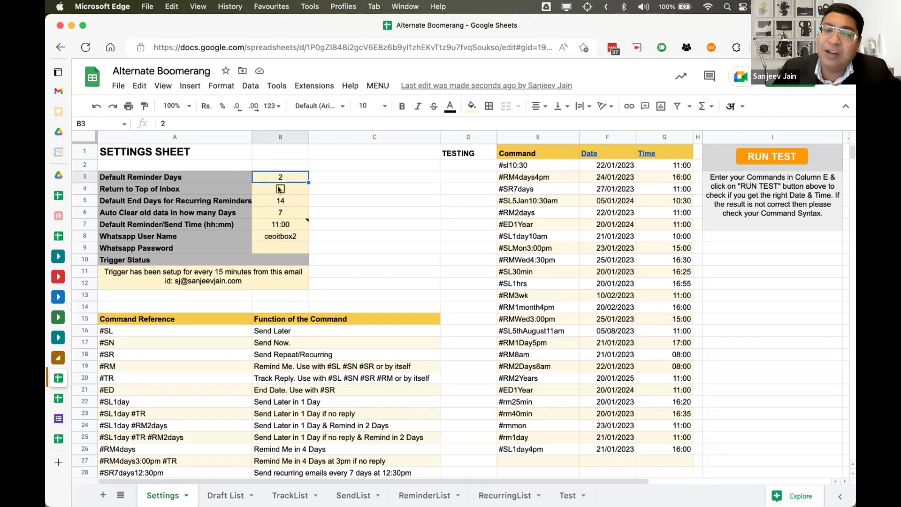
click(279, 189)
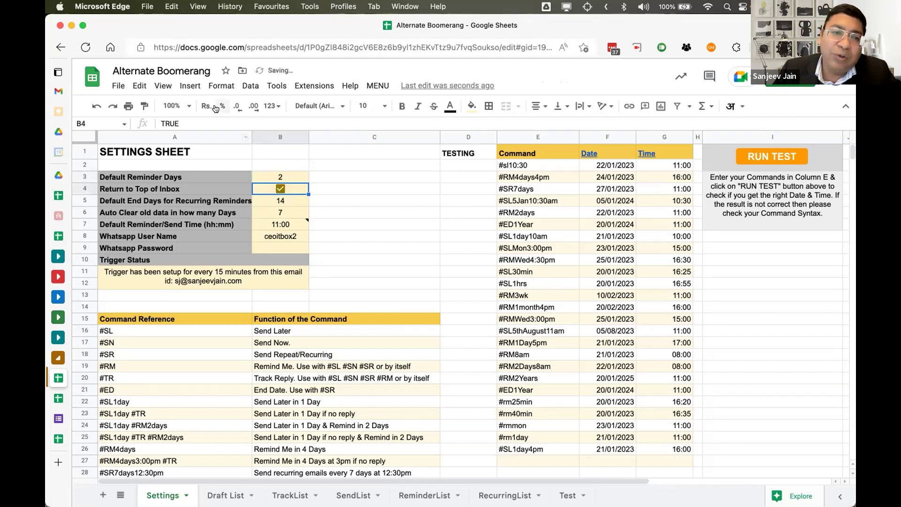
click(188, 106)
click(178, 197)
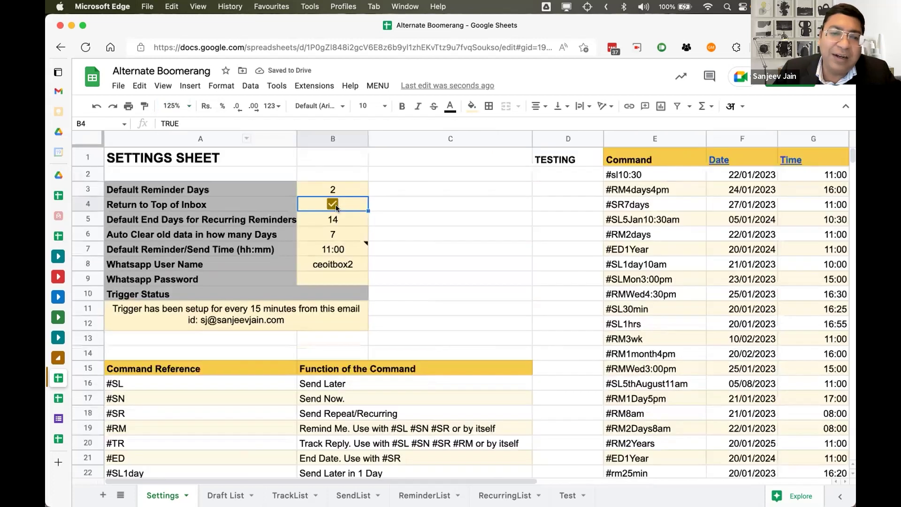
click(331, 205)
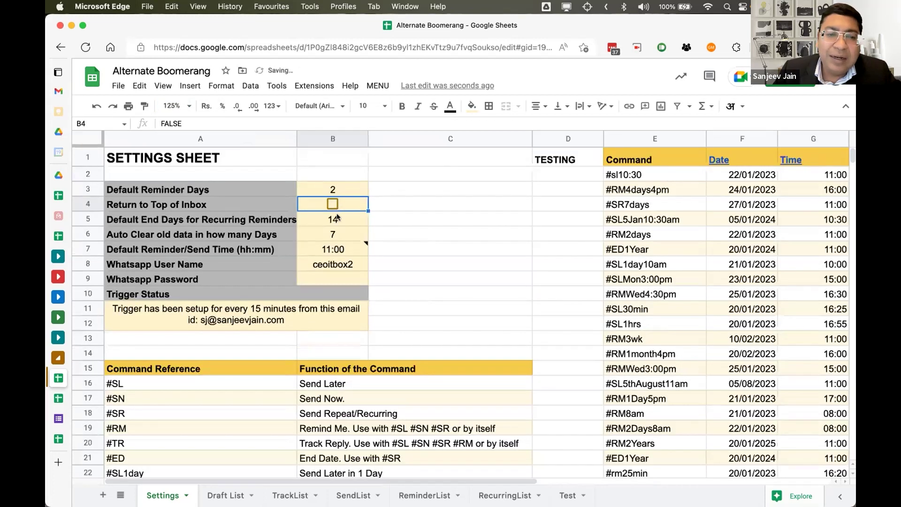
Step: Examine the settings for recurring reminder end days, auto-clearing of old data and the default reminder/send time
click(336, 222)
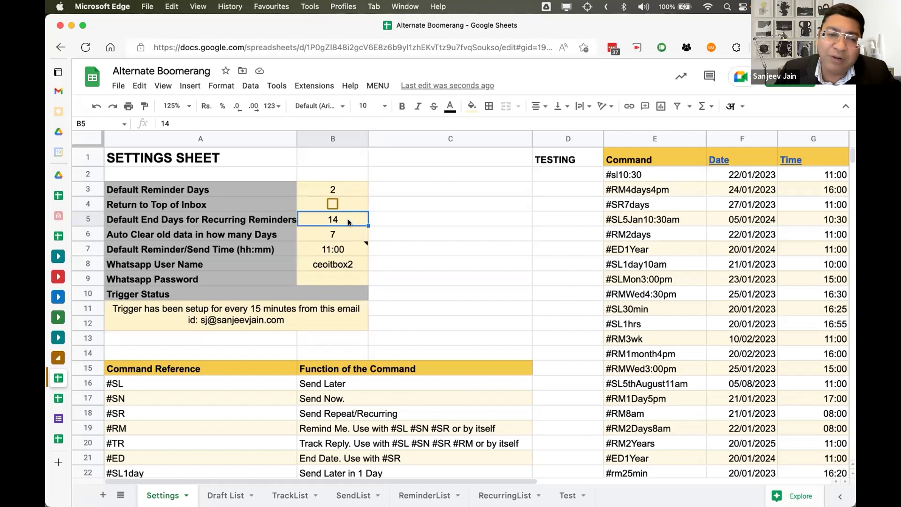
click(339, 232)
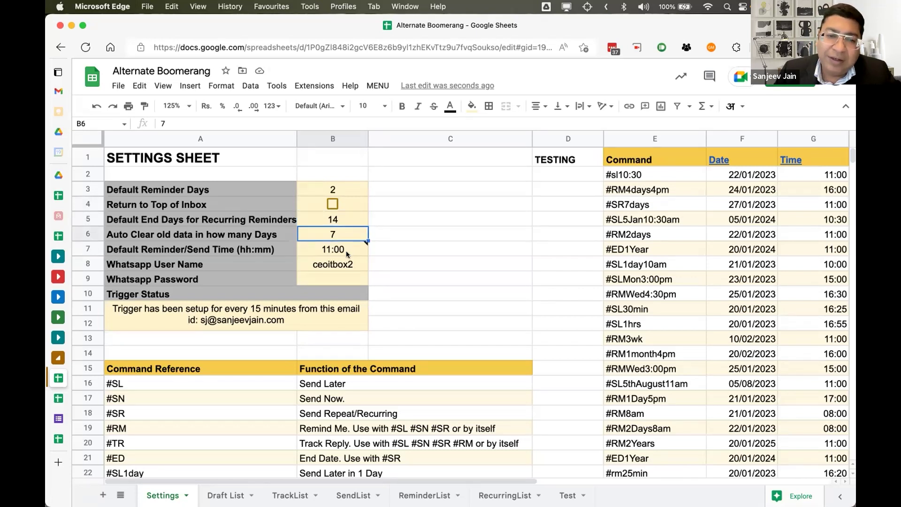
mouse_move(350, 254)
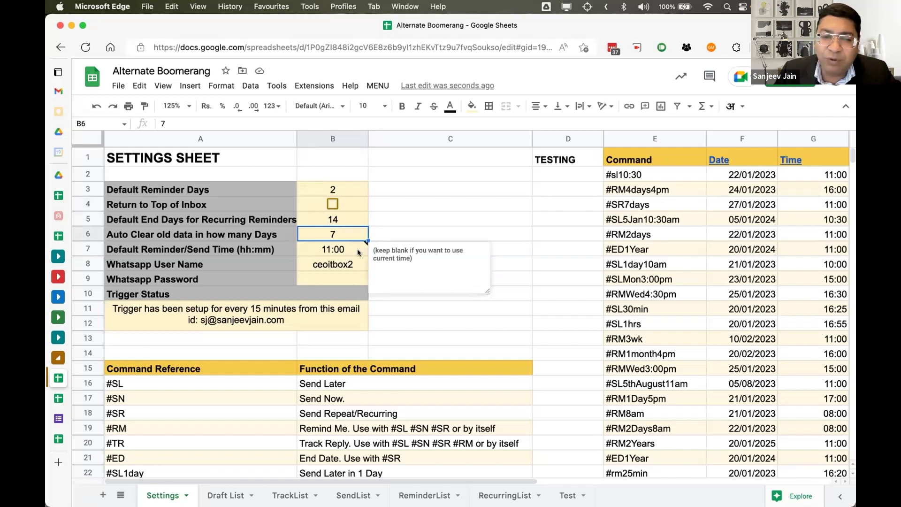
click(421, 216)
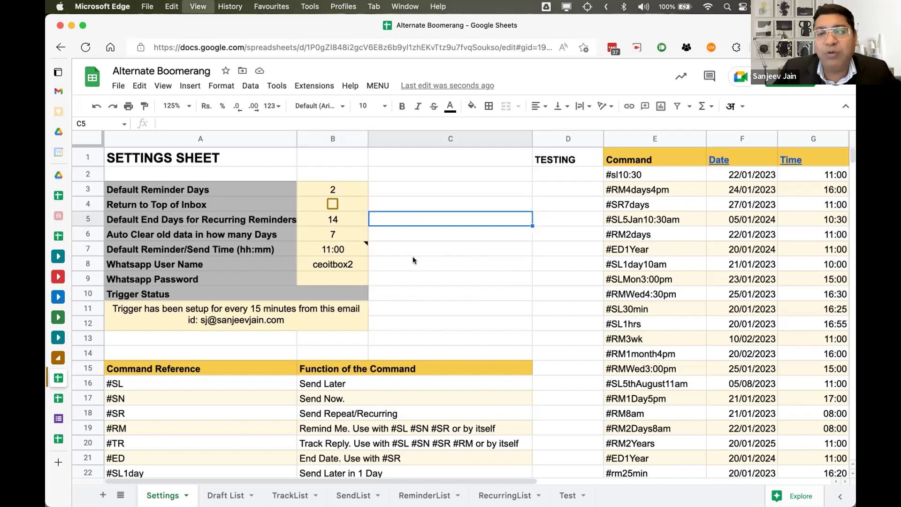
Step: Examine the sample test commands with their dates and times, and the Command Reference list down to #STOP
key(super+minus)
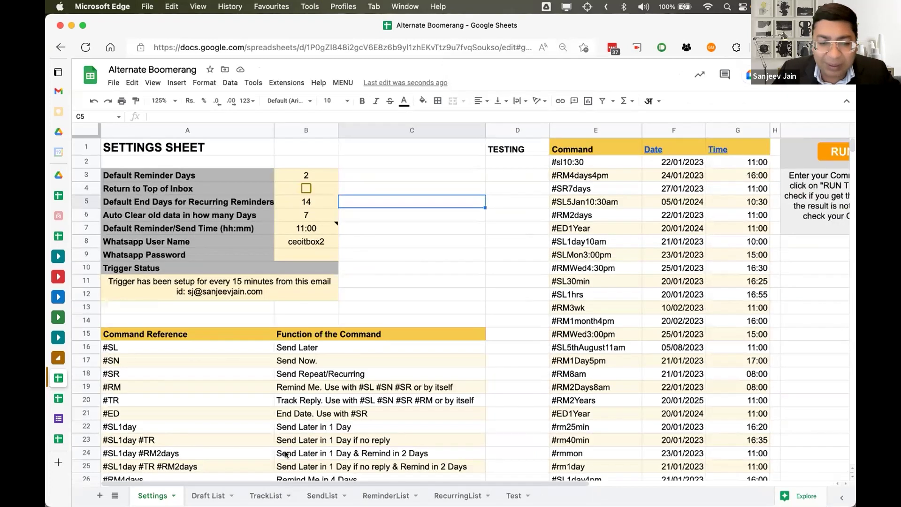
scroll(364, 337, right, 5)
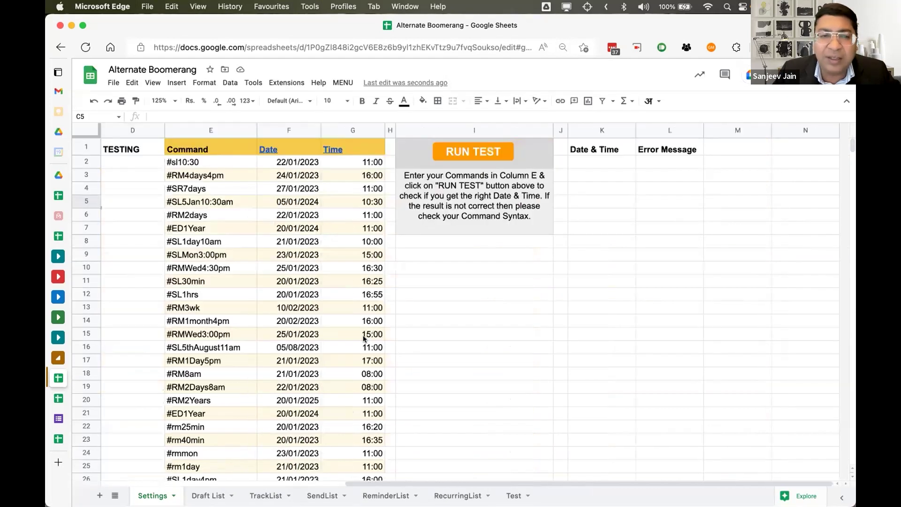
click(399, 166)
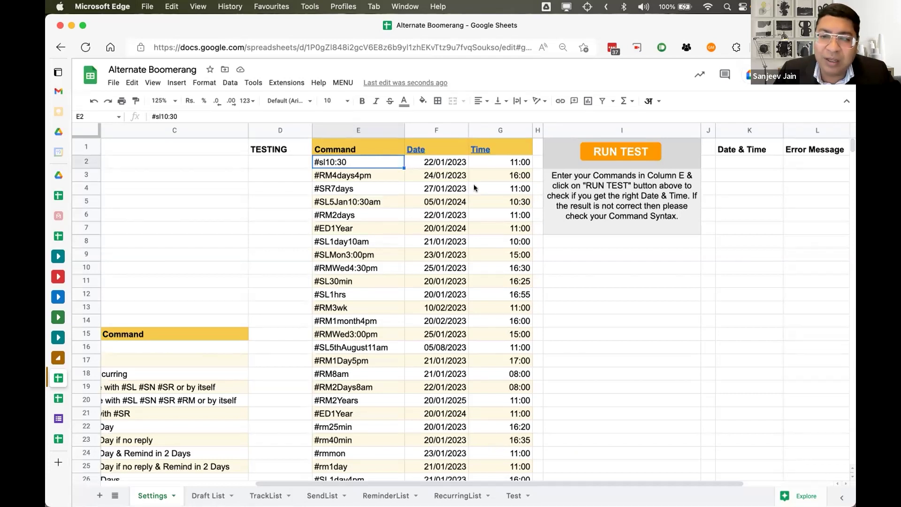
scroll(355, 300, down, 7)
scroll(356, 299, up, 7)
scroll(355, 299, down, 3)
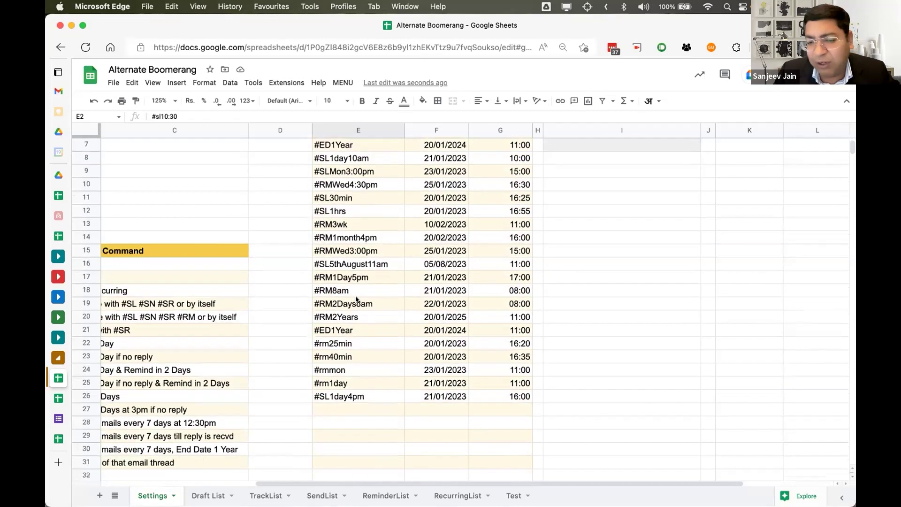
scroll(328, 302, left, 5)
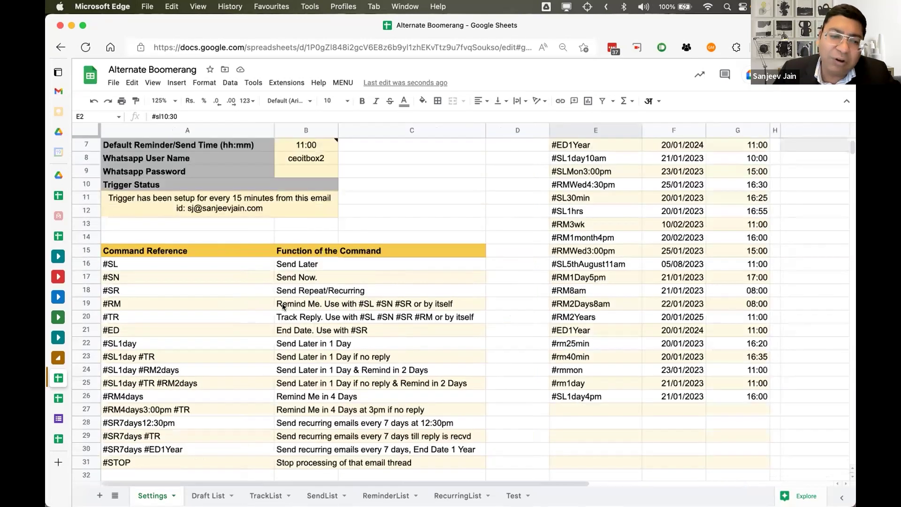
scroll(282, 306, down, 4)
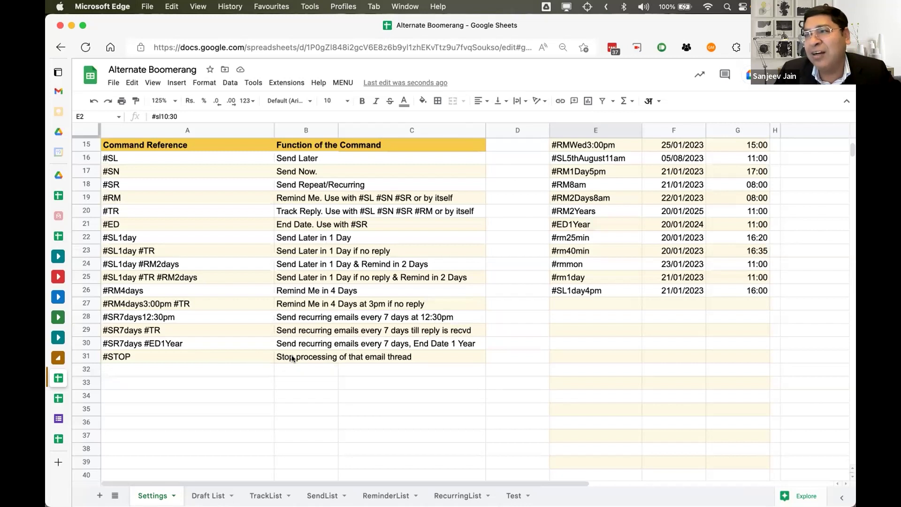
scroll(293, 370, up, 5)
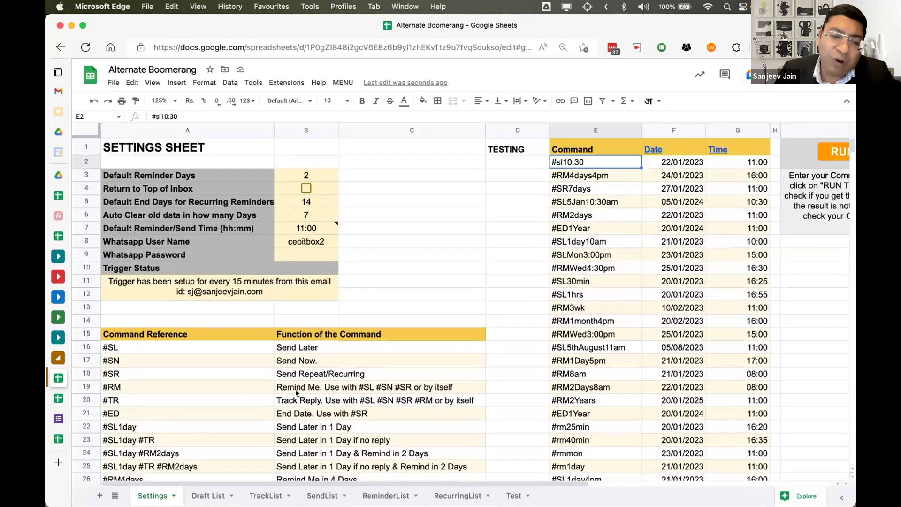
Step: Review the Draft List's command words, recipients and subjects, and run the spreadsheet's script to process the new drafts
click(213, 495)
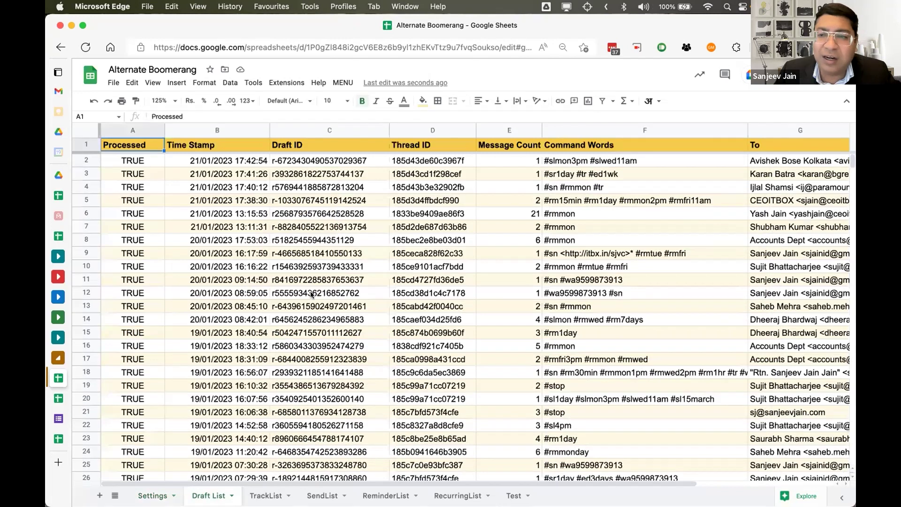
scroll(311, 294, right, 2)
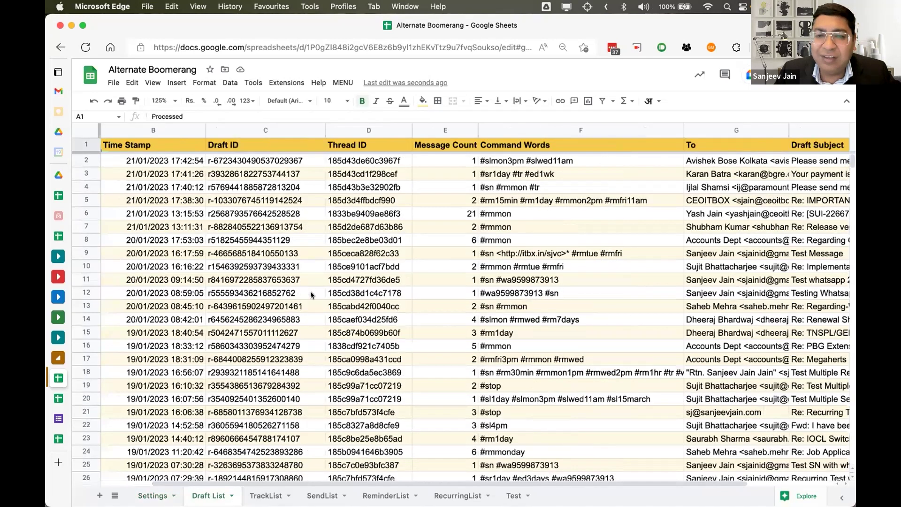
scroll(457, 169, right, 2)
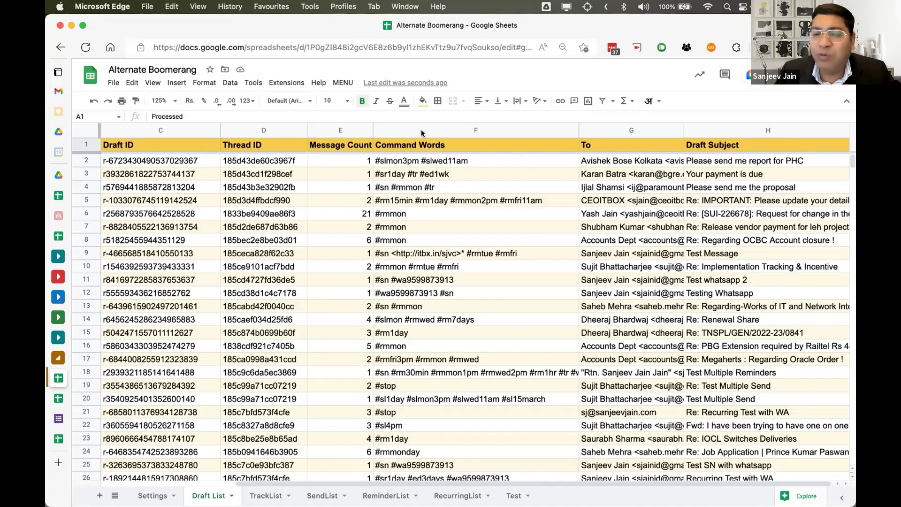
click(349, 85)
click(353, 97)
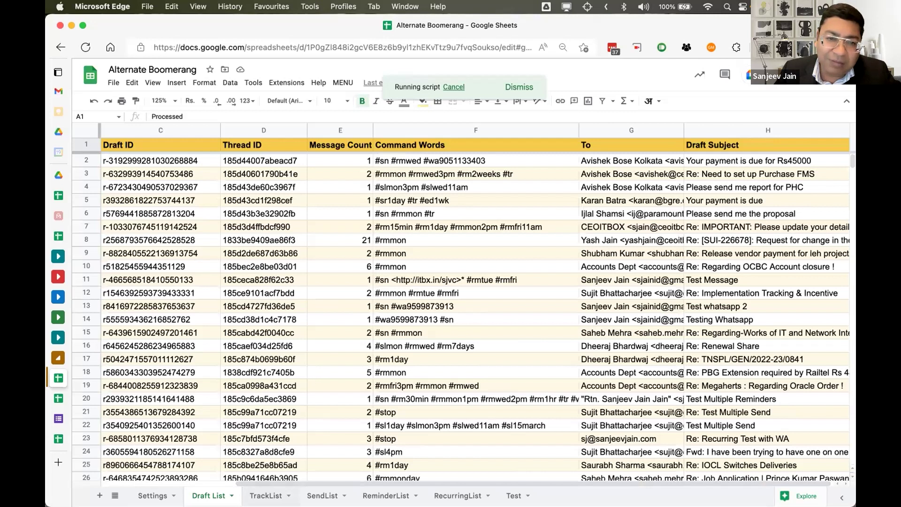
Step: View the TrackList sheet, and check the Status of the "Your payment is due for Rs45000" row on SendList
click(265, 495)
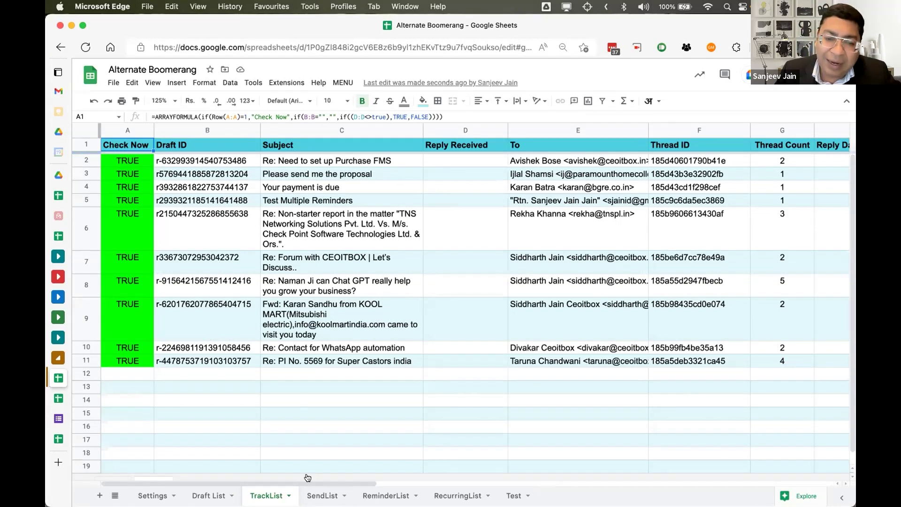
click(322, 496)
click(366, 242)
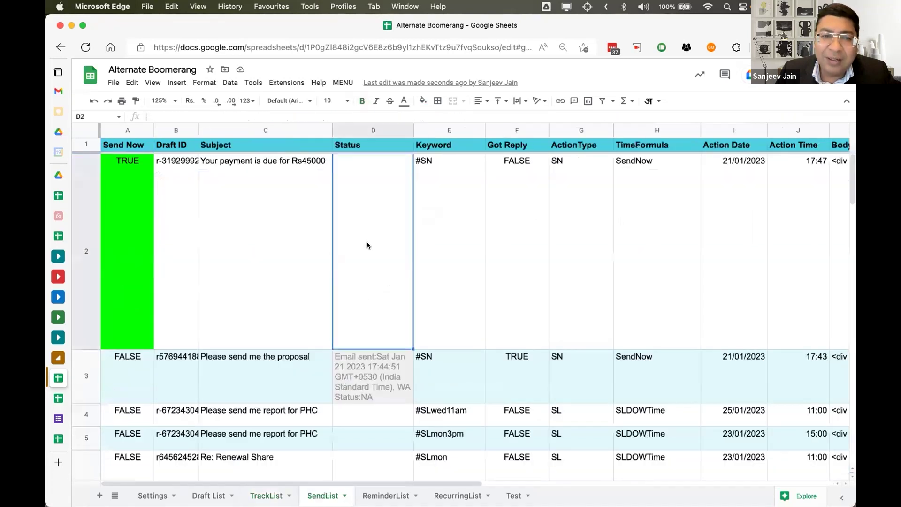
key(Up)
click(372, 251)
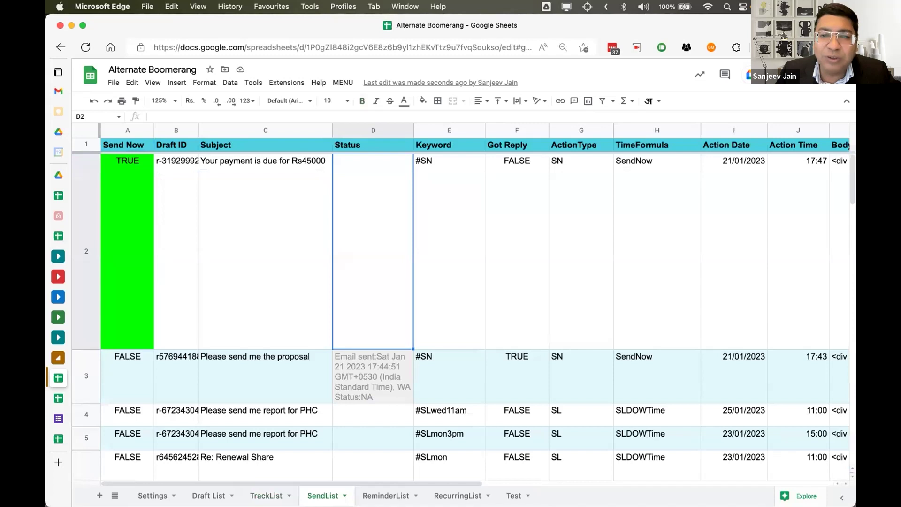
Step: Examine the payment row's keyword, action type, time formula, action date and action time on SendList
key(Right)
key(Right)
key(Right)
key(Right)
key(Right)
key(Right)
key(Right)
key(Right)
key(Left)
key(Left)
key(Left)
key(Right)
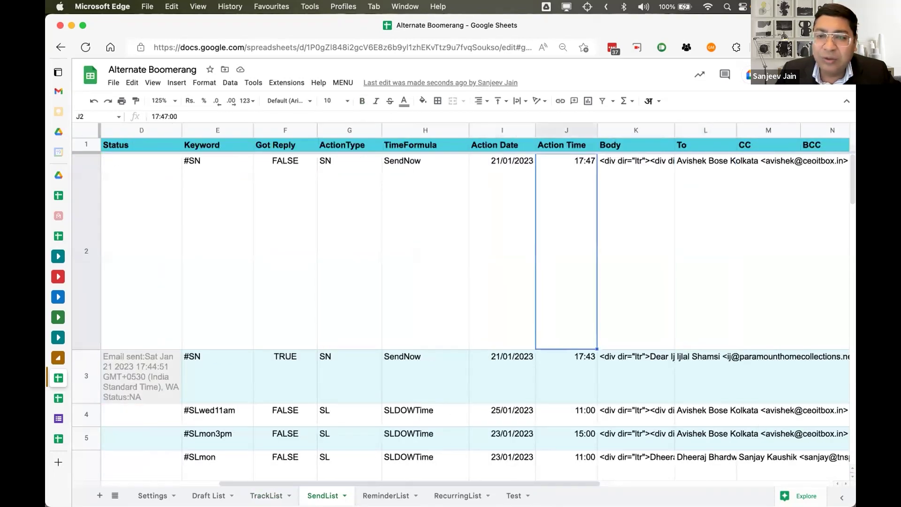
click(520, 364)
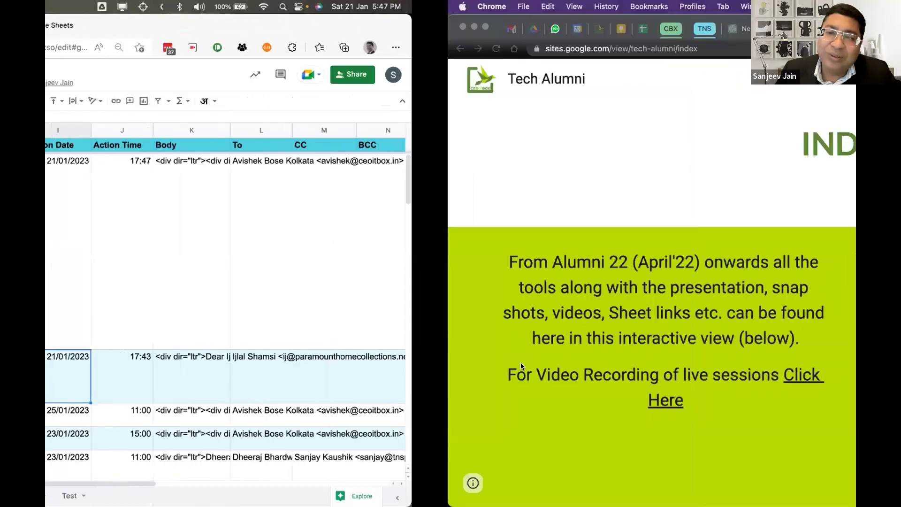
Step: Switch to WhatsApp, look at the chat list and open conversation, and leave it again
key(ctrl+Right)
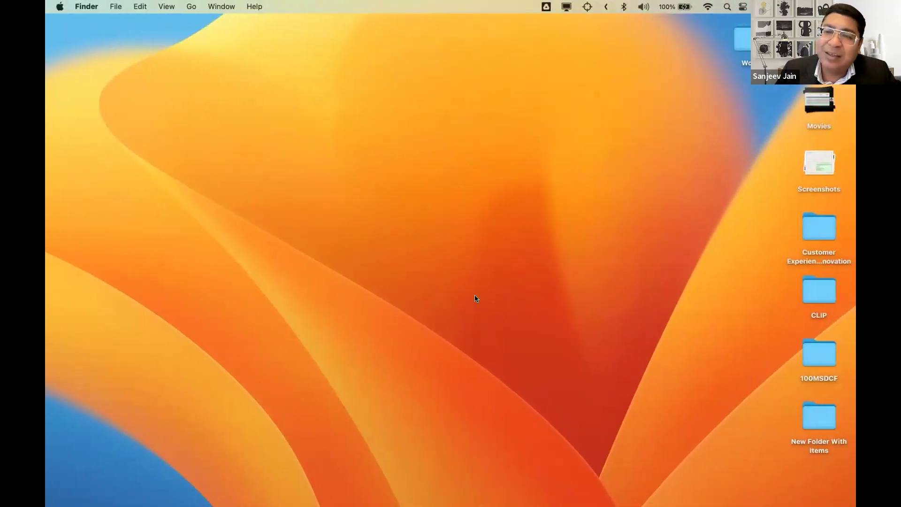
key(ctrl+Left)
key(ctrl+Right)
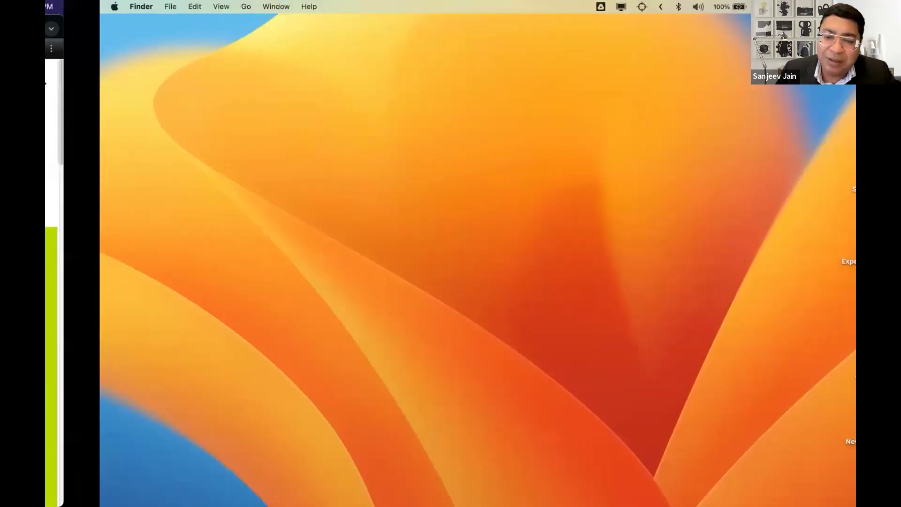
click(349, 481)
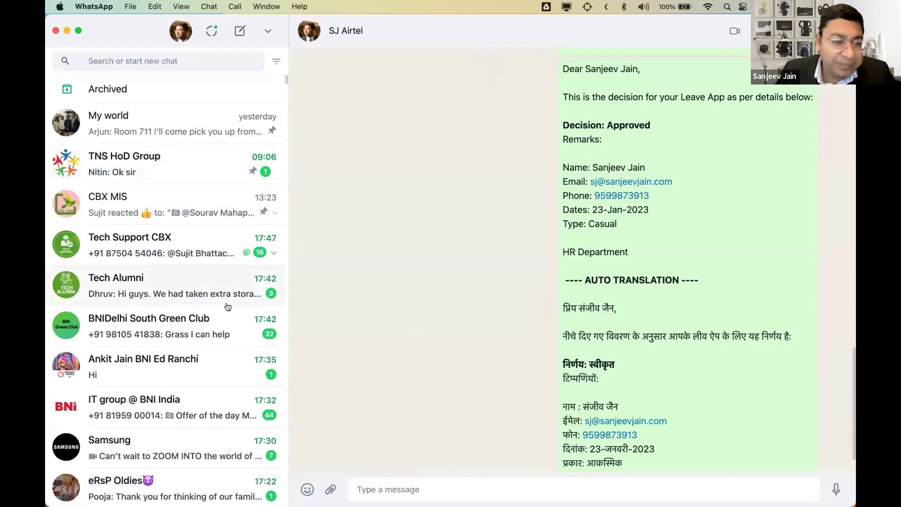
key(ctrl+Left)
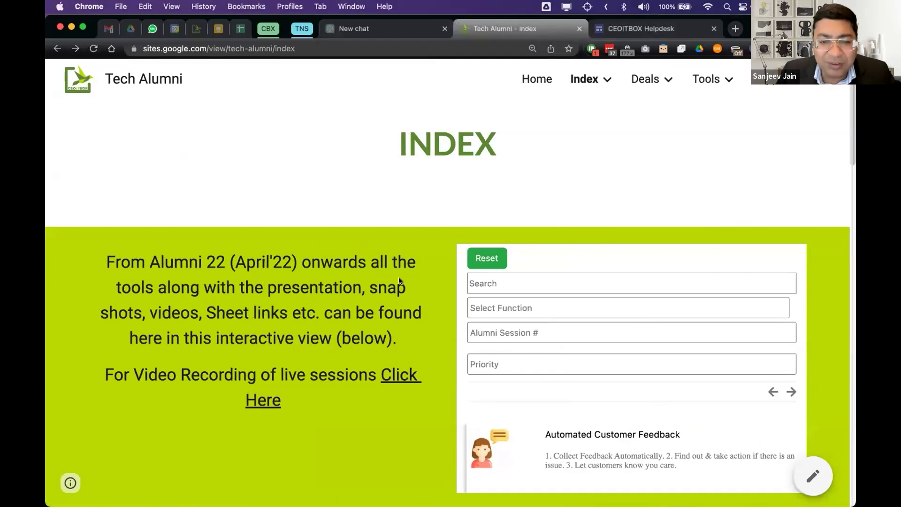
Step: Return to the Alternate Boomerang spreadsheet and look across the "Please send me the proposal" row on SendList past Thread Count
key(super+Tab)
key(Right)
key(Right)
key(Right)
key(Right)
key(Right)
key(Right)
key(Right)
key(Right)
key(Right)
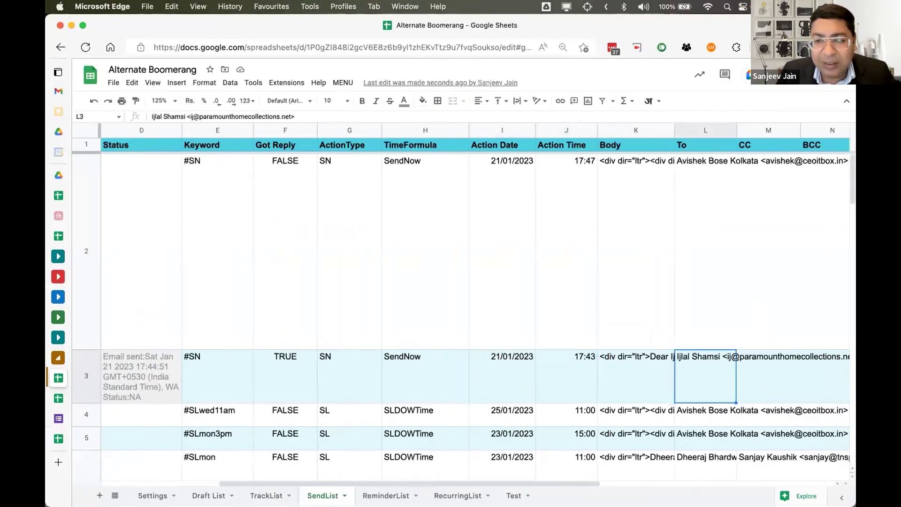
key(Right)
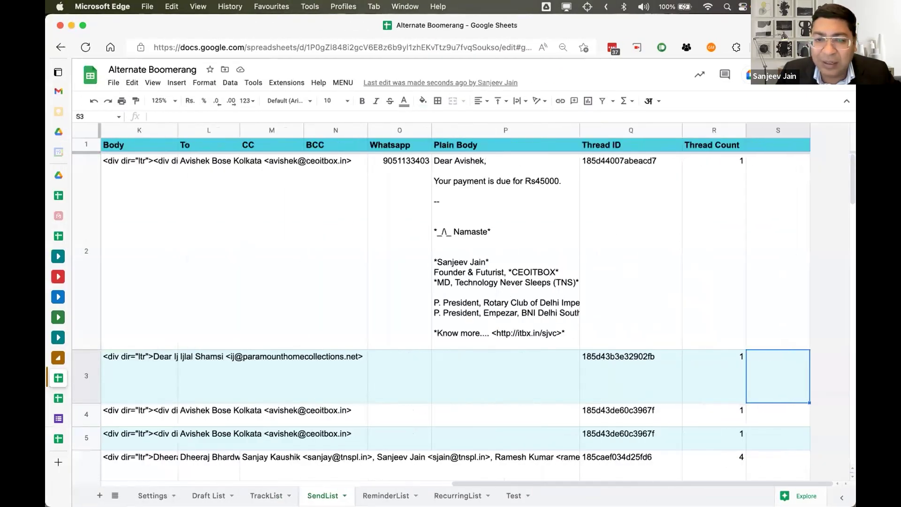
Step: Check the Whatsapp number and Plain Body entries of the payment row on SendList, and return to the first columns
key(Left)
key(Left)
key(Left)
key(Up)
key(Up)
key(Down)
click(398, 251)
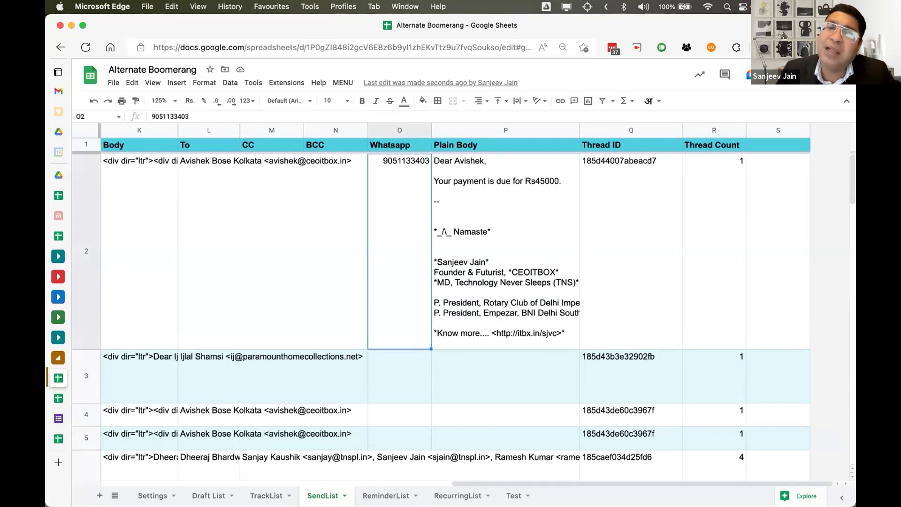
click(505, 251)
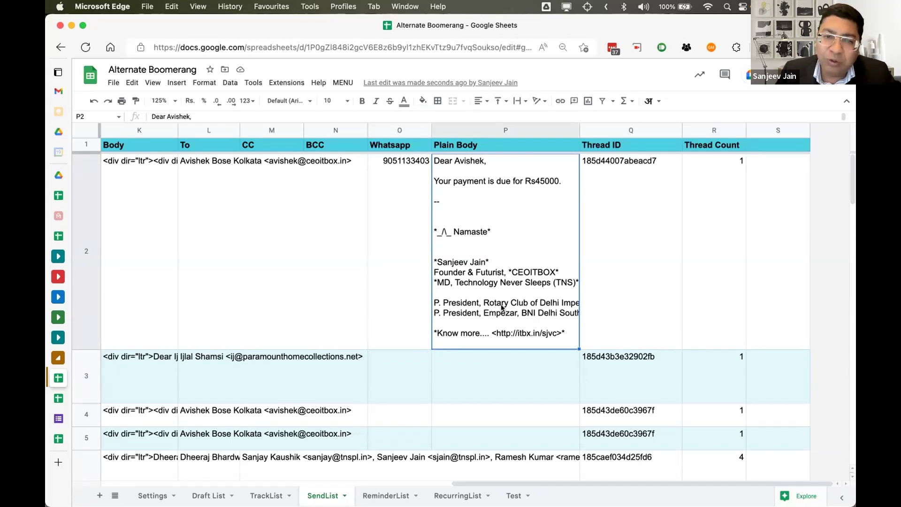
scroll(501, 307, left, 10)
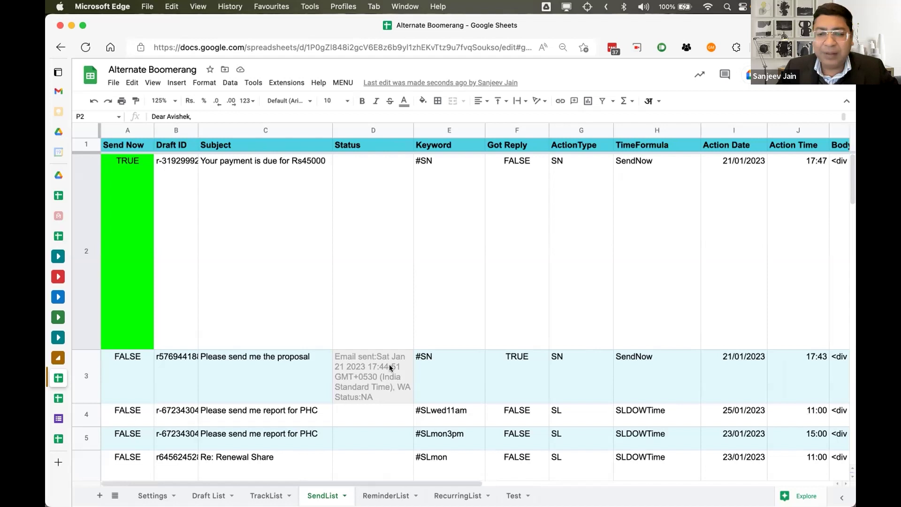
Step: Switch to Gmail, view the sent "Please send me the proposal" message, and show the Drafts list
click(58, 91)
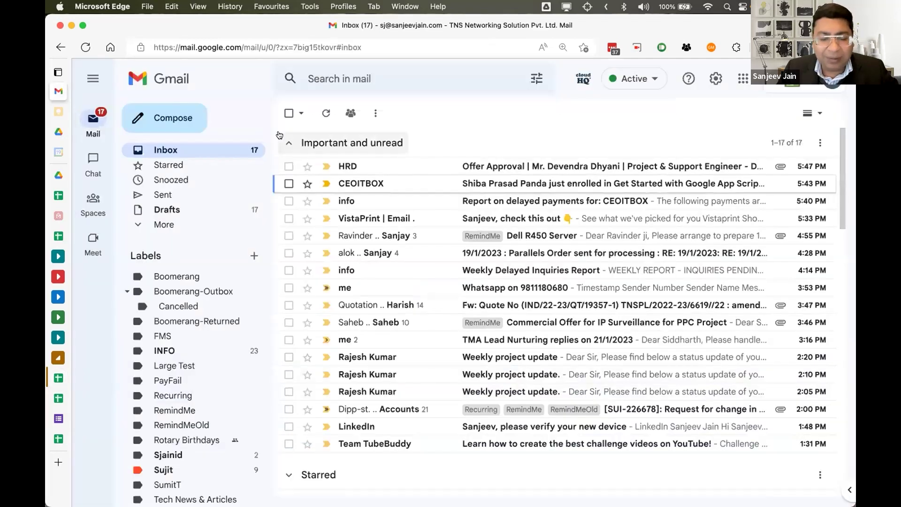
key(g)
key(t)
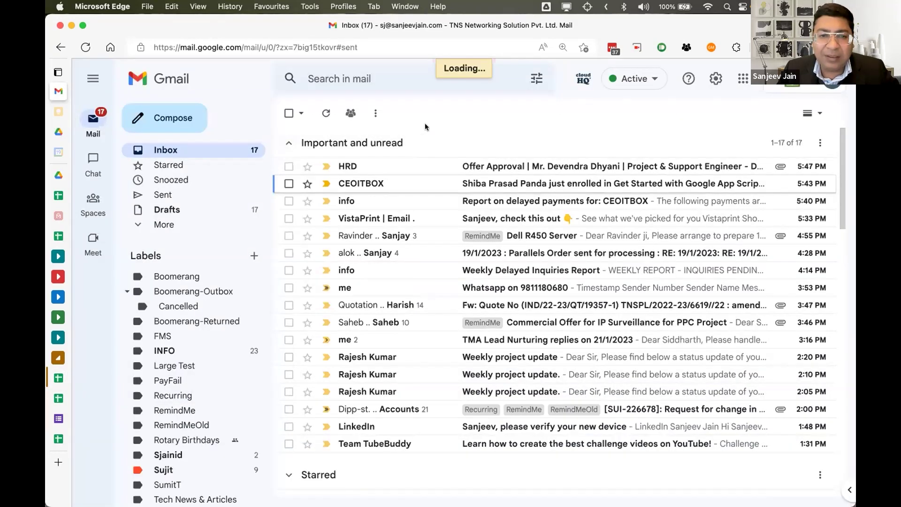
click(427, 168)
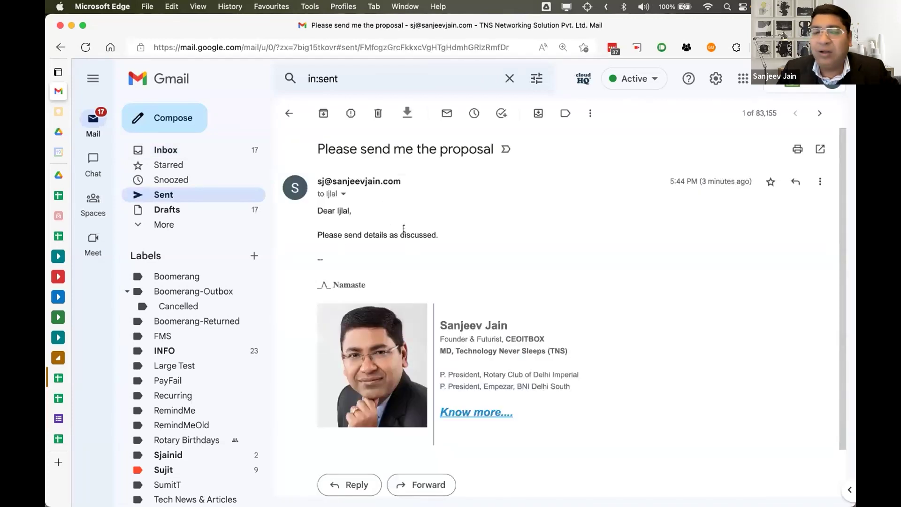
click(230, 214)
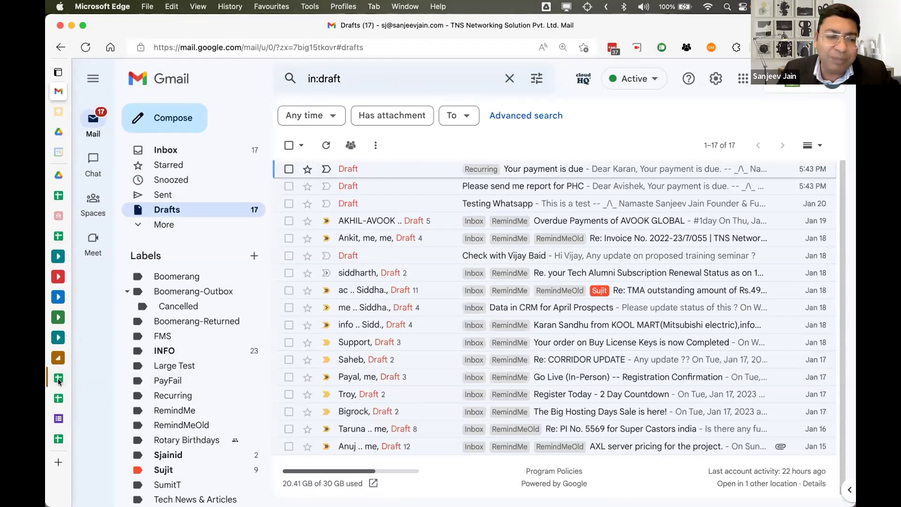
Step: Switch back to the Alternate Boomerang spreadsheet and recheck the payment row's Status and Keyword on SendList
mouse_move(59, 381)
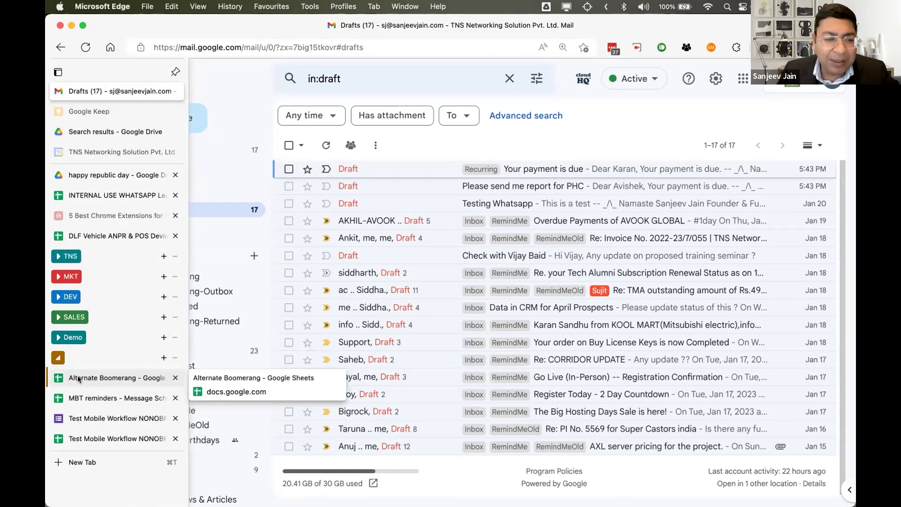
click(78, 378)
click(360, 297)
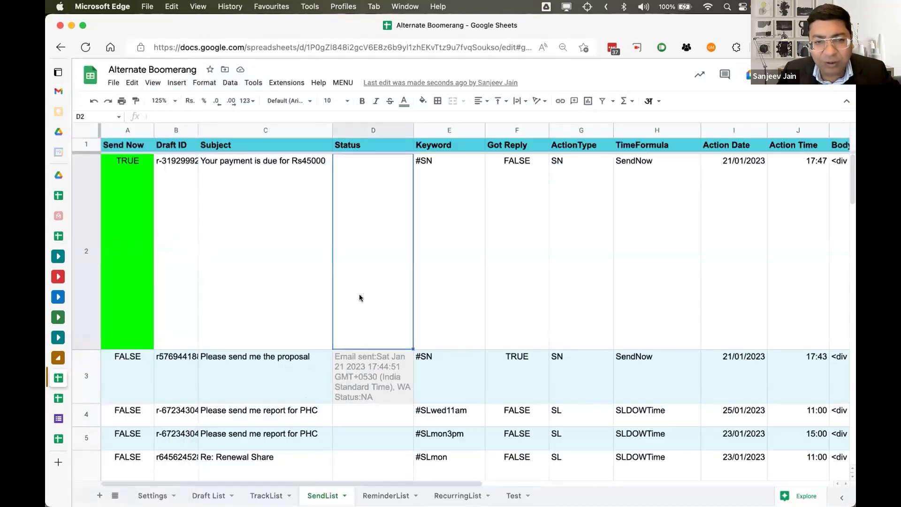
key(Left)
key(Right)
key(Right)
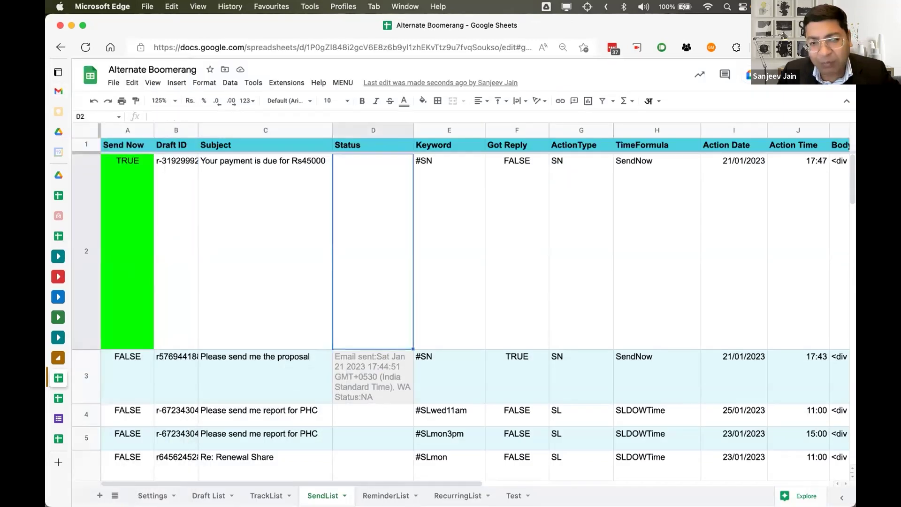
Step: Check the action date and action time of the #SLwed11am row on SendList
key(Down)
key(Down)
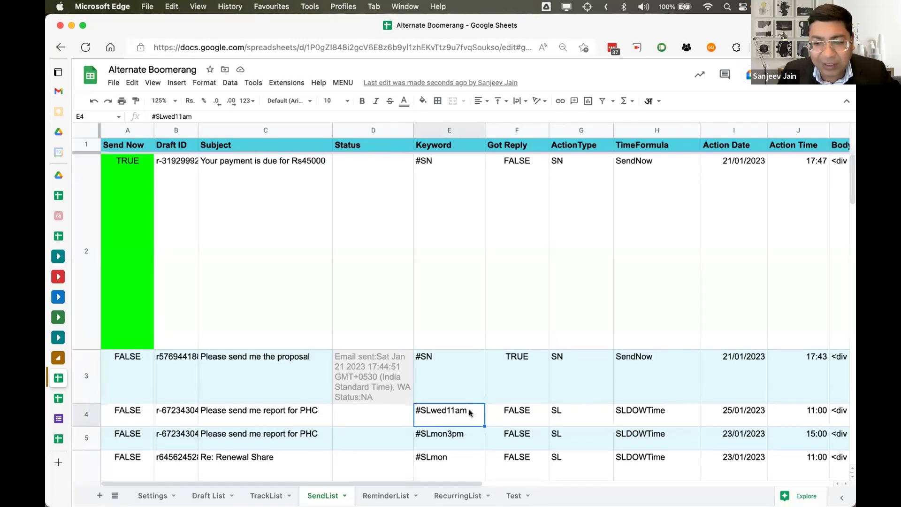
key(Right)
key(Right)
key(Right)
key(Right)
key(Right)
key(Right)
key(Left)
key(Left)
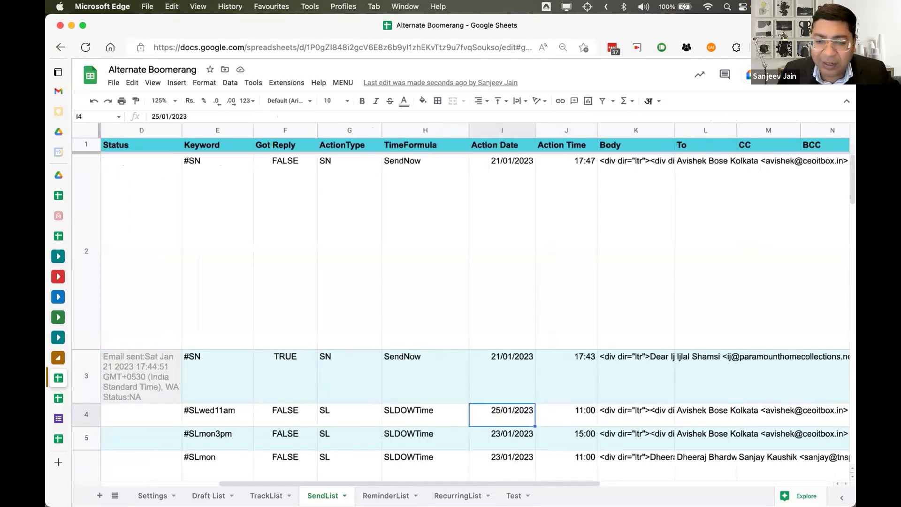
key(Right)
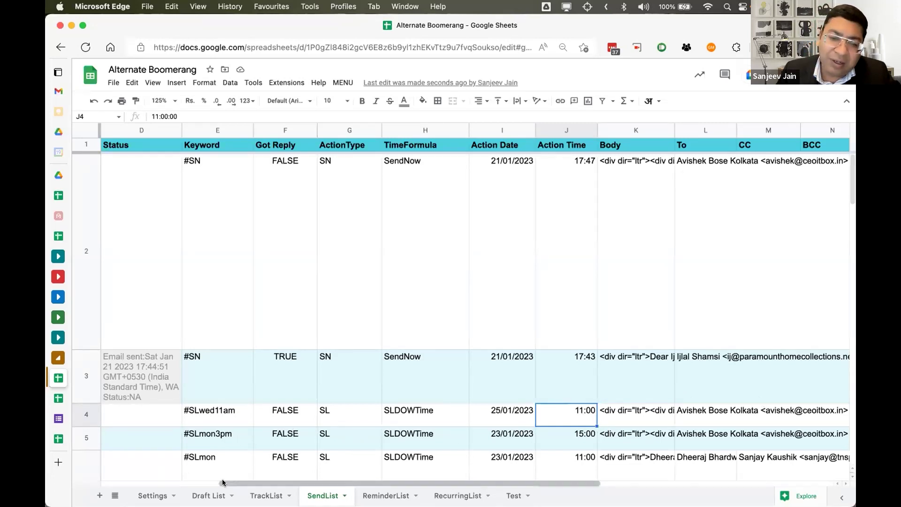
Step: Examine the ReminderList's subjects, keywords, action dates, action times and WA numbers down to the last row
click(366, 493)
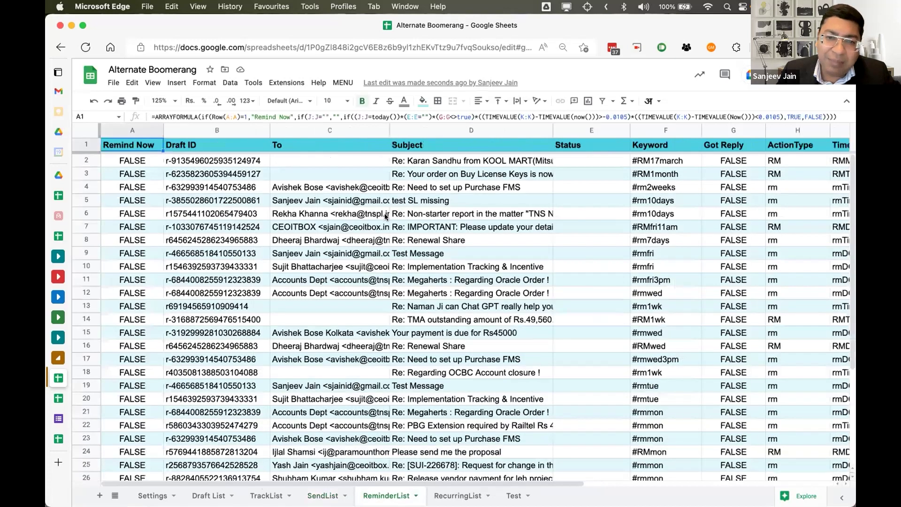
scroll(385, 215, right, 10)
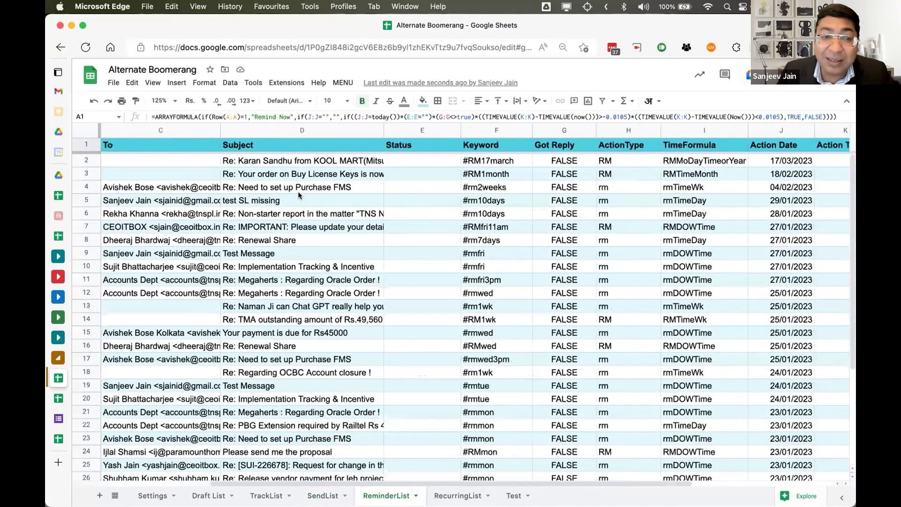
scroll(298, 191, left, 8)
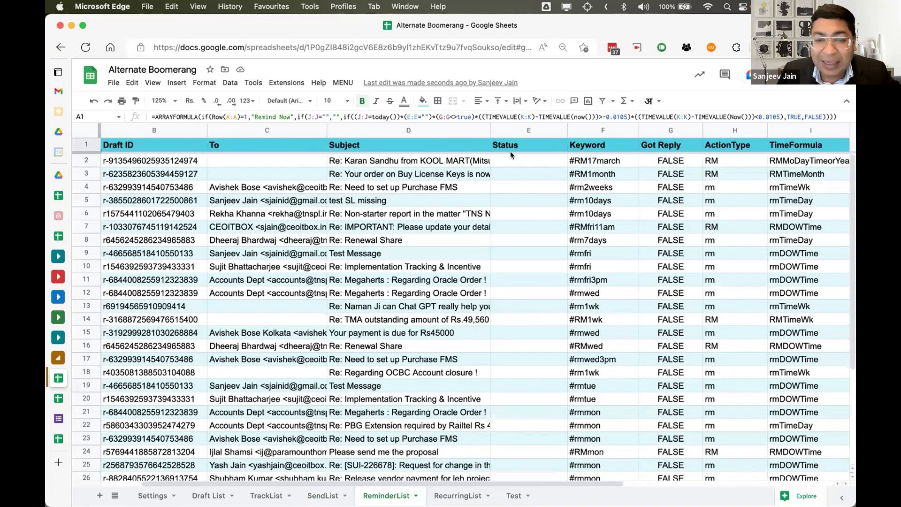
click(463, 162)
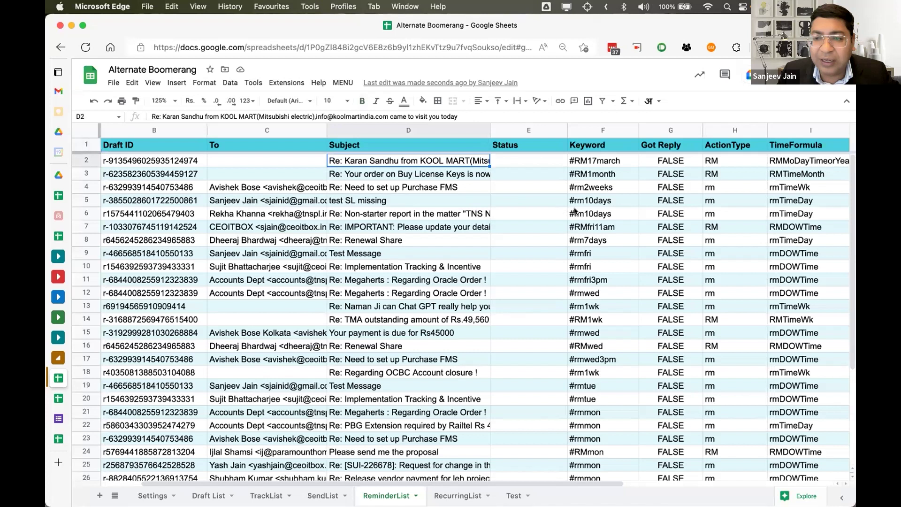
scroll(574, 211, right, 5)
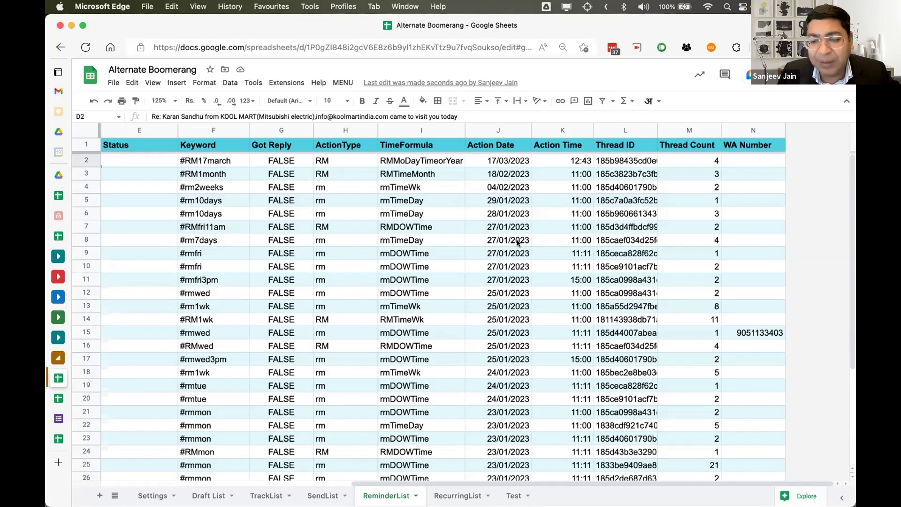
scroll(518, 242, down, 5)
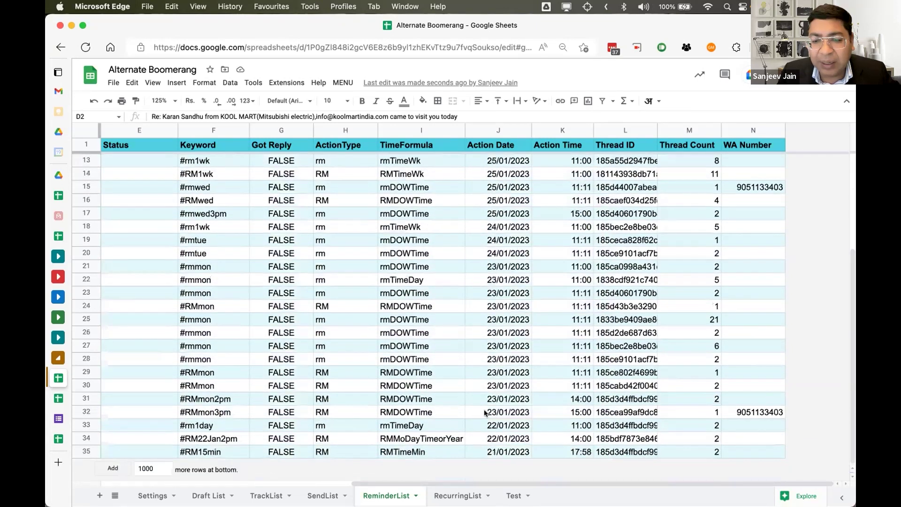
scroll(483, 412, left, 2)
scroll(483, 412, left, 5)
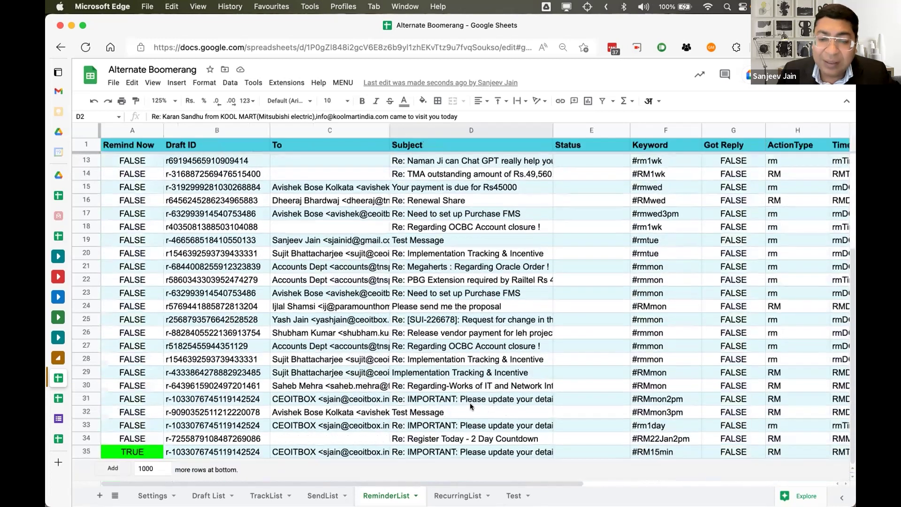
Step: Examine the subjects of the last ReminderList rows, including the "Please update your details" and "Test Message" reminders
click(472, 399)
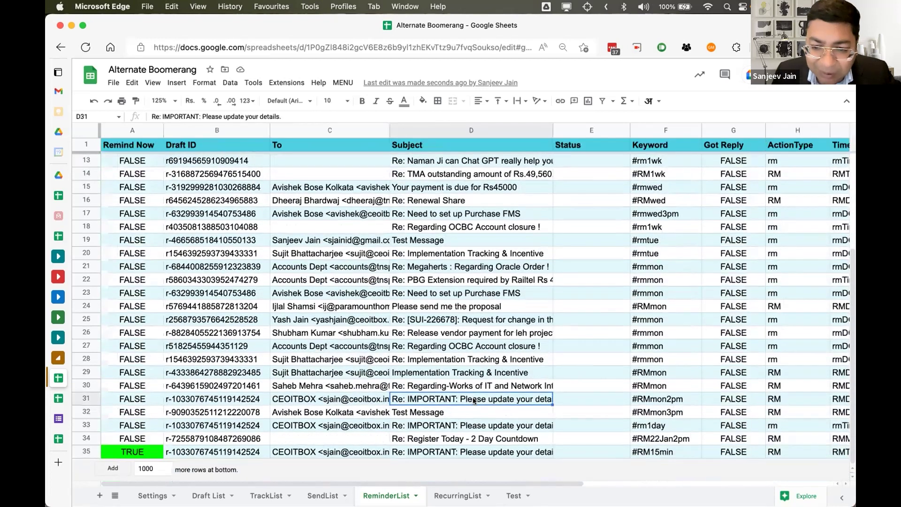
key(Down)
key(Down)
key(Down)
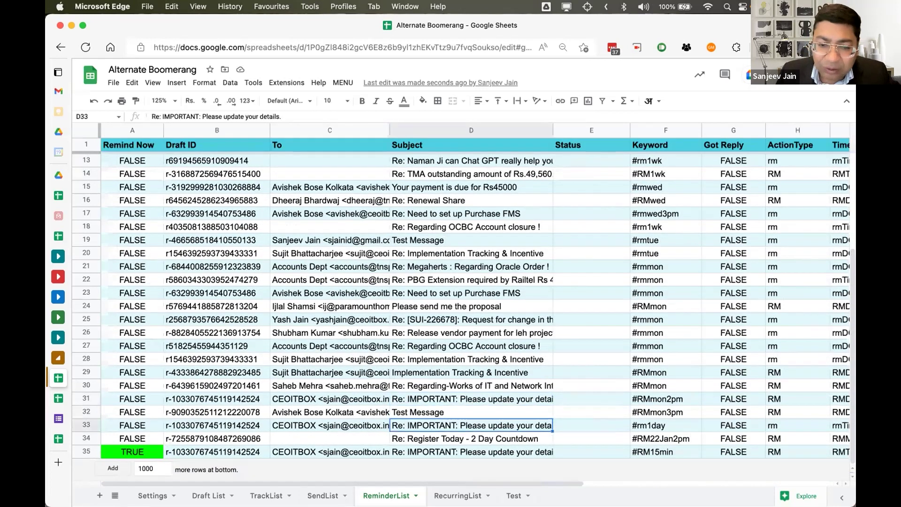
key(Up)
click(469, 395)
scroll(468, 382, up, 5)
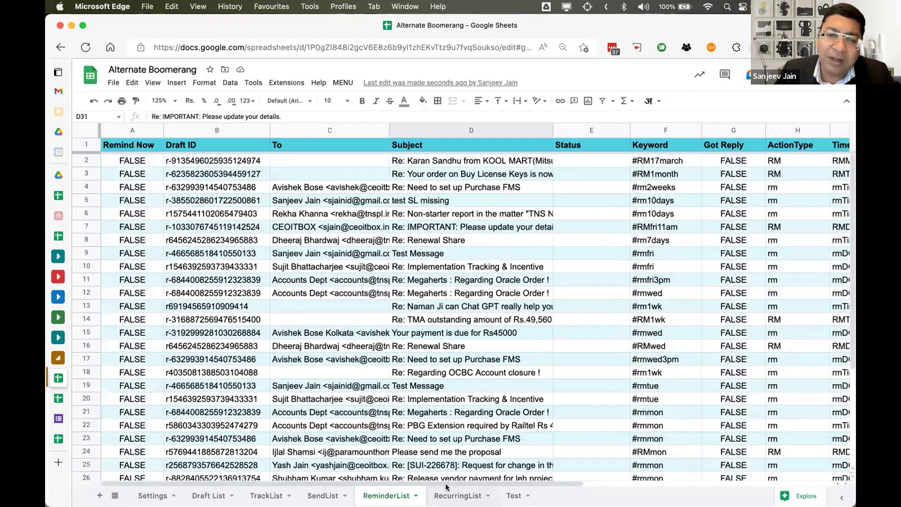
Step: Open the RecurringList and review its columns from Send Now through to Date Sent
click(450, 495)
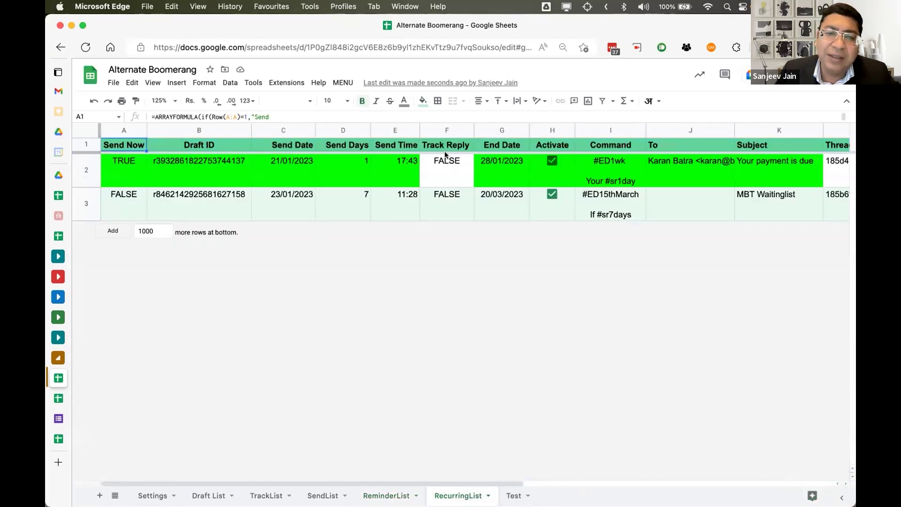
scroll(483, 174, right, 10)
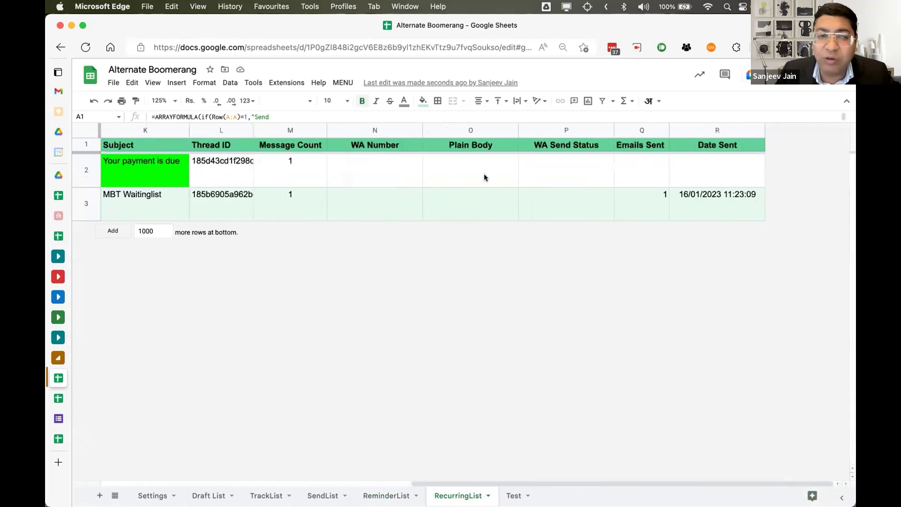
scroll(484, 174, left, 5)
scroll(484, 174, right, 5)
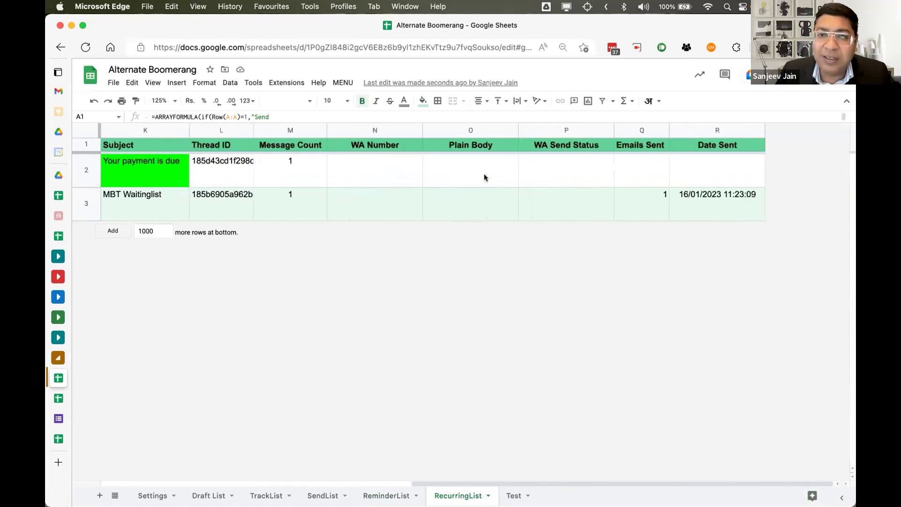
scroll(483, 173, left, 10)
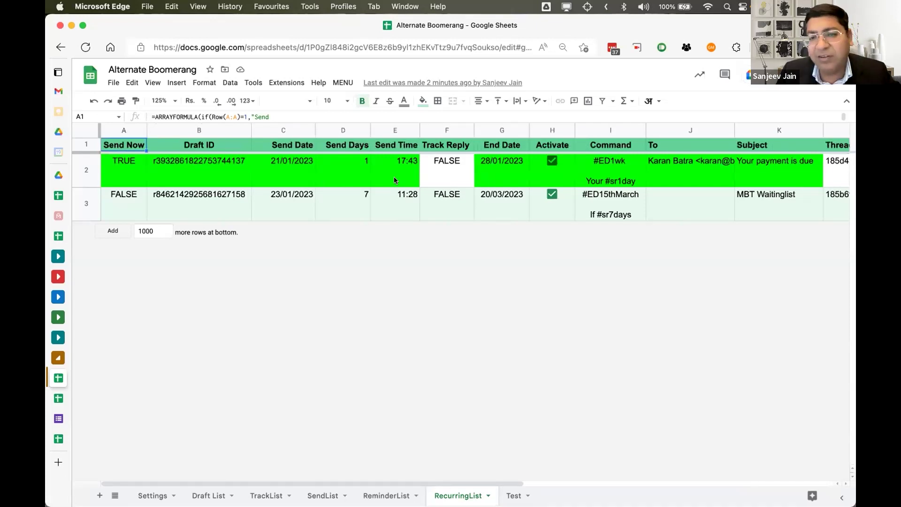
Step: Check the Send Days, Send Time, Command and End Date of the "Your payment is due" row on RecurringList
click(342, 167)
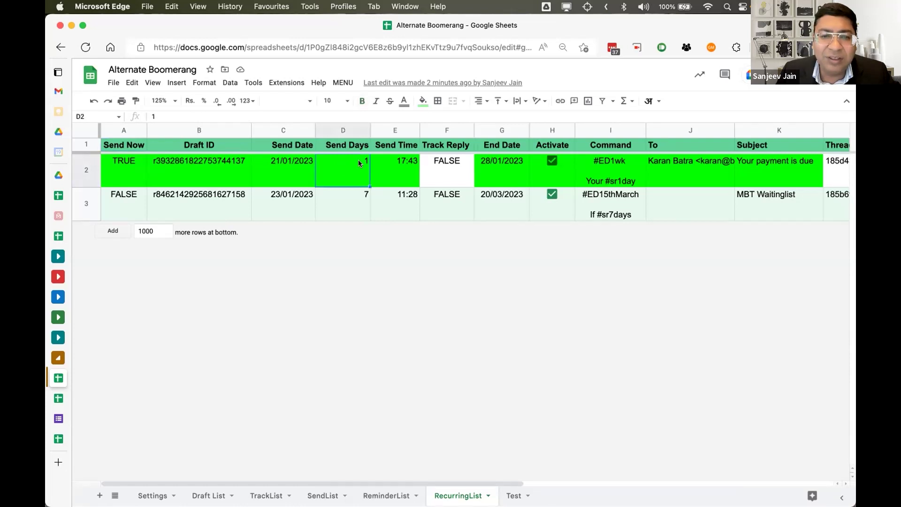
click(409, 163)
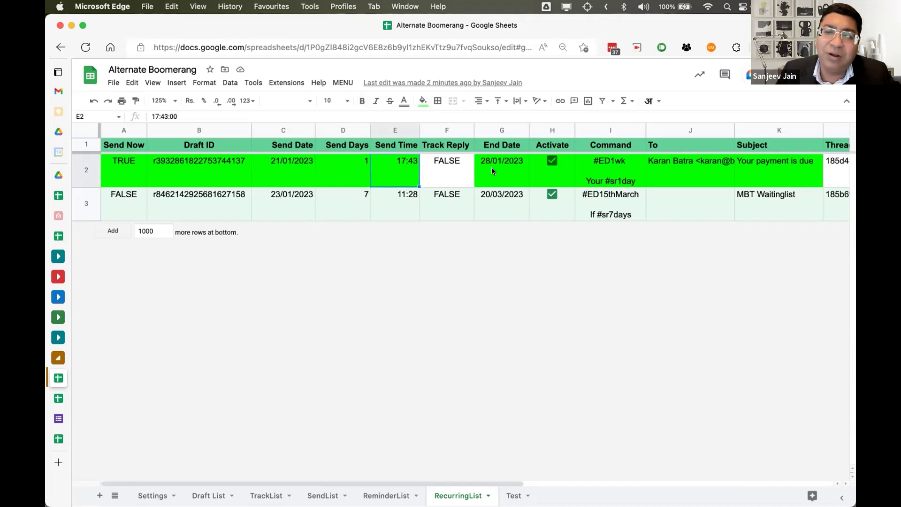
scroll(491, 167, right, 2)
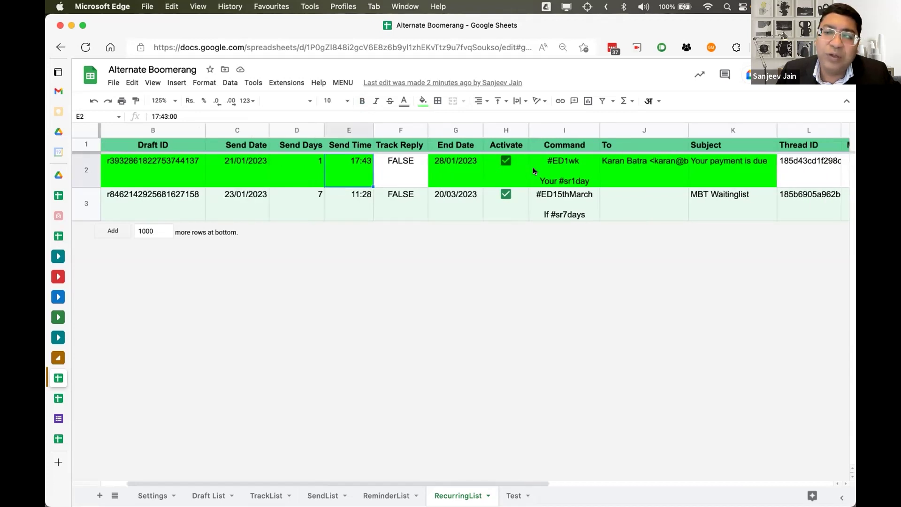
scroll(581, 162, right, 2)
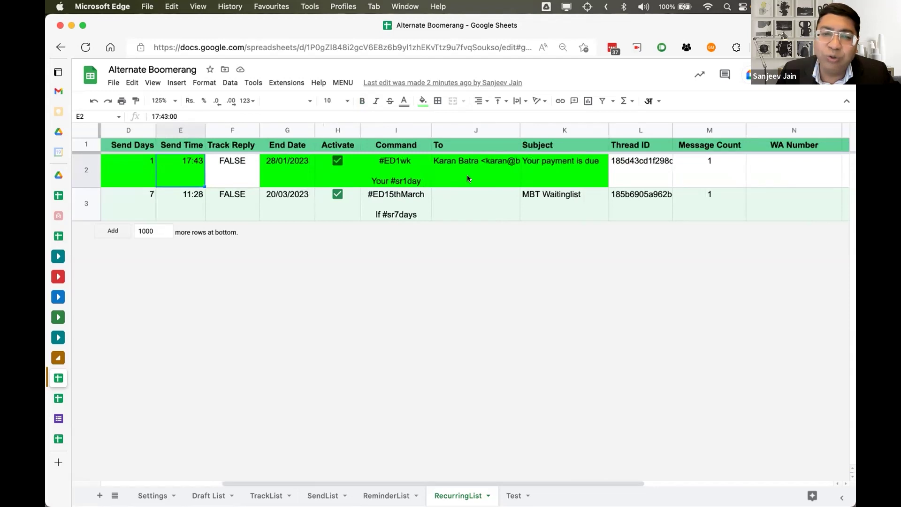
scroll(458, 172, left, 2)
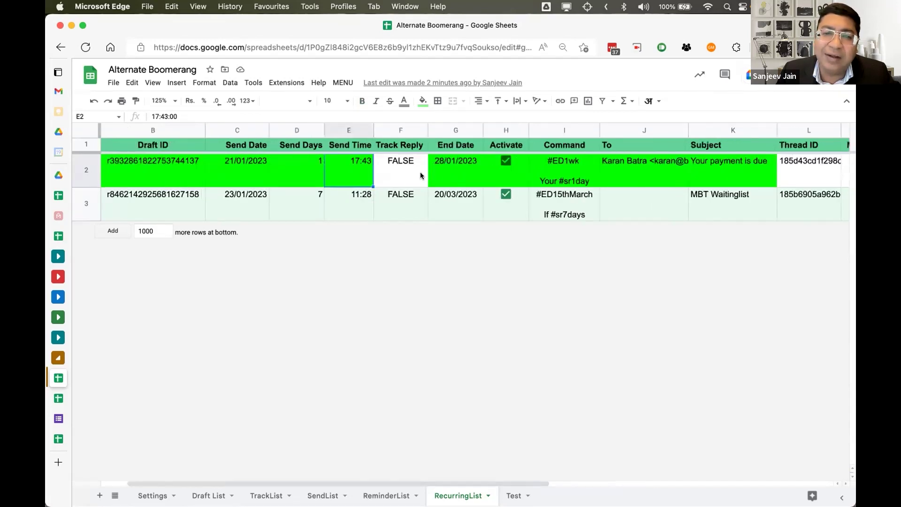
click(443, 168)
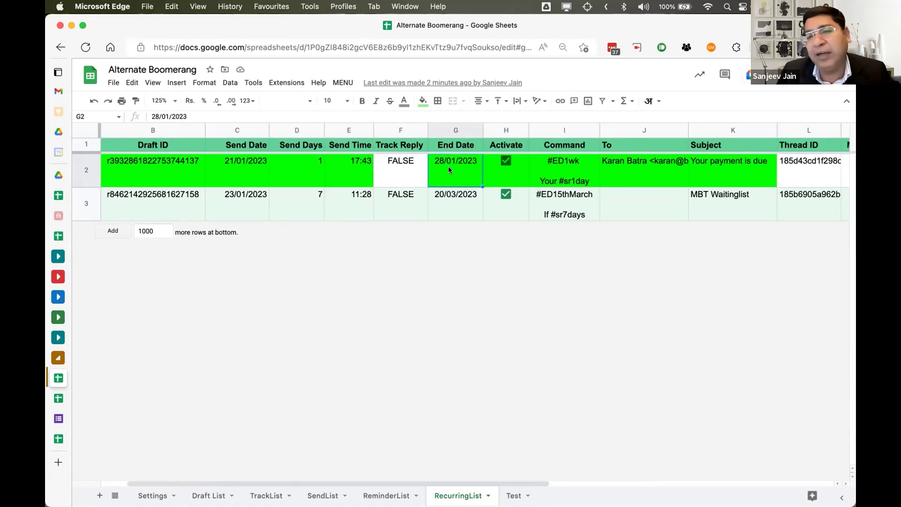
Step: Run the spreadsheet's custom script from RecurringList and open SendList while it processes
click(342, 83)
click(358, 101)
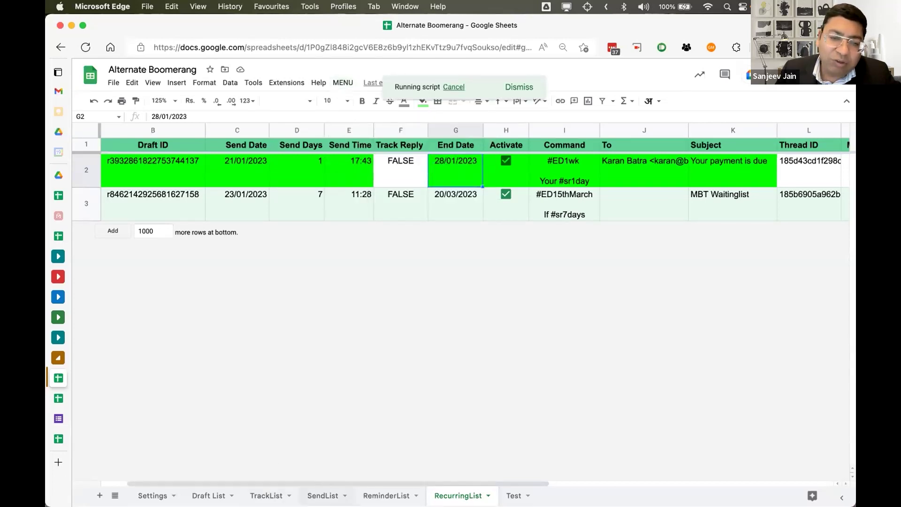
click(323, 495)
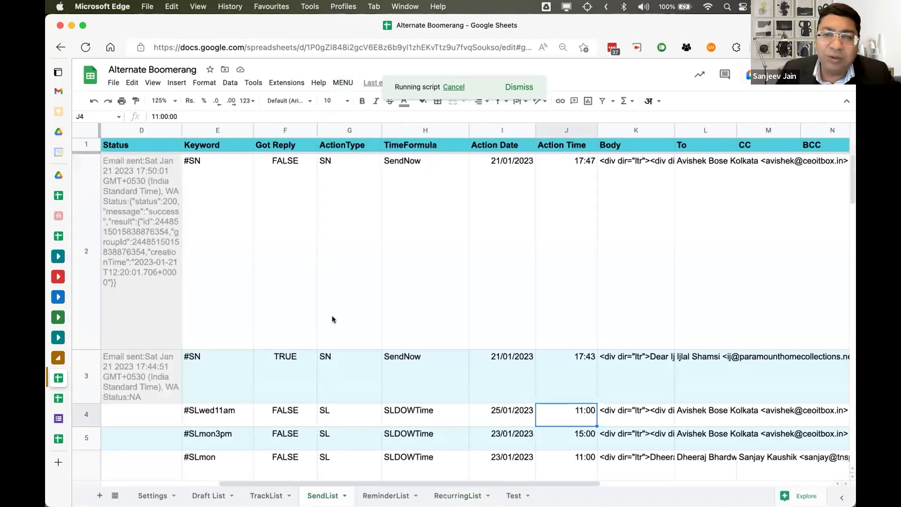
Step: Switch to WhatsApp and check the "Your payment is due for Rs45000" message in the recipient's chat
key(ctrl+Right)
key(ctrl+Right)
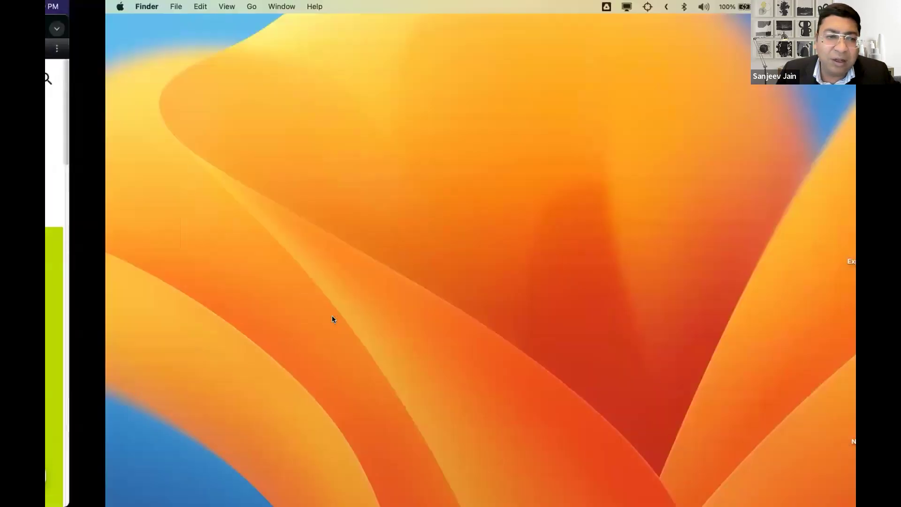
key(ctrl+Right)
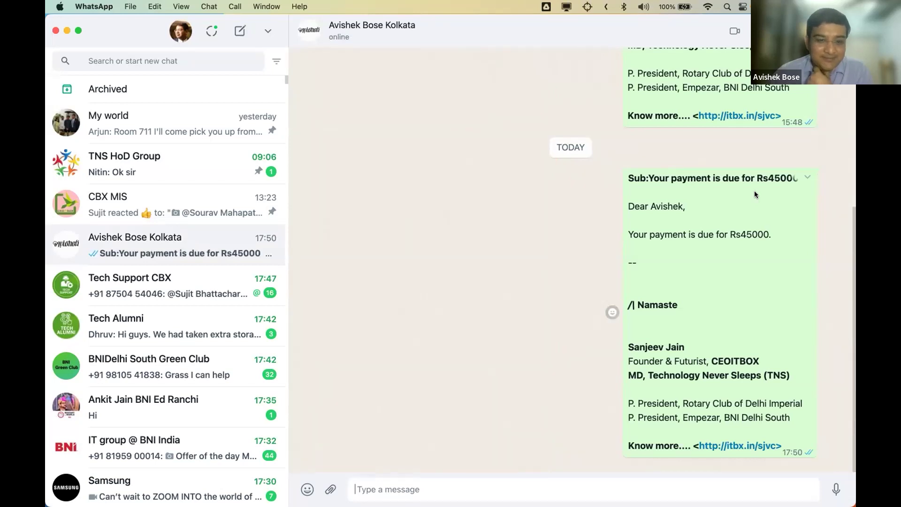
Step: Switch back to the Alternate Boomerang SendList and select the first #SN row's TimeFormula
key(ctrl+Left)
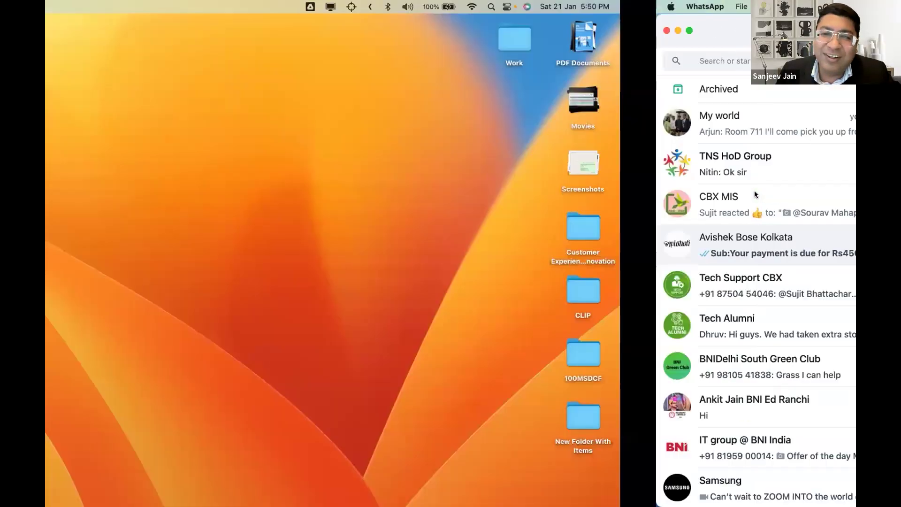
key(ctrl+Left)
key(ctrl+Left)
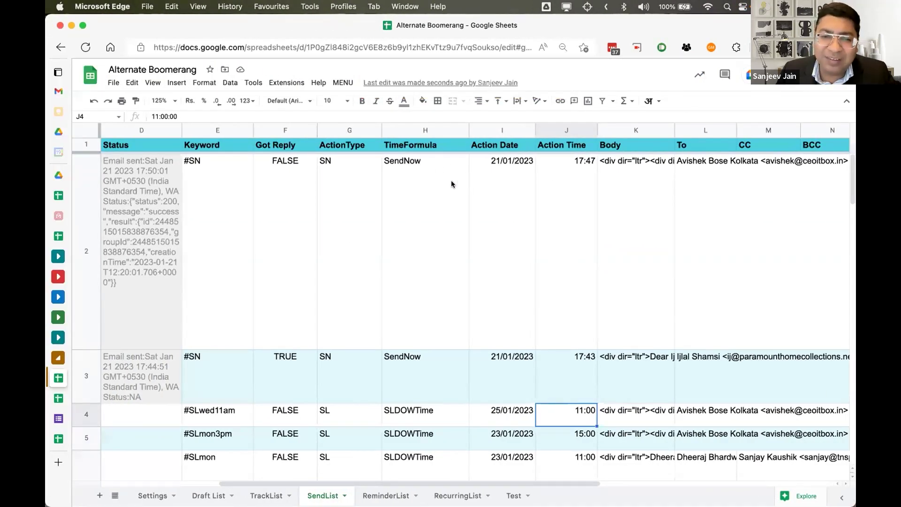
click(451, 183)
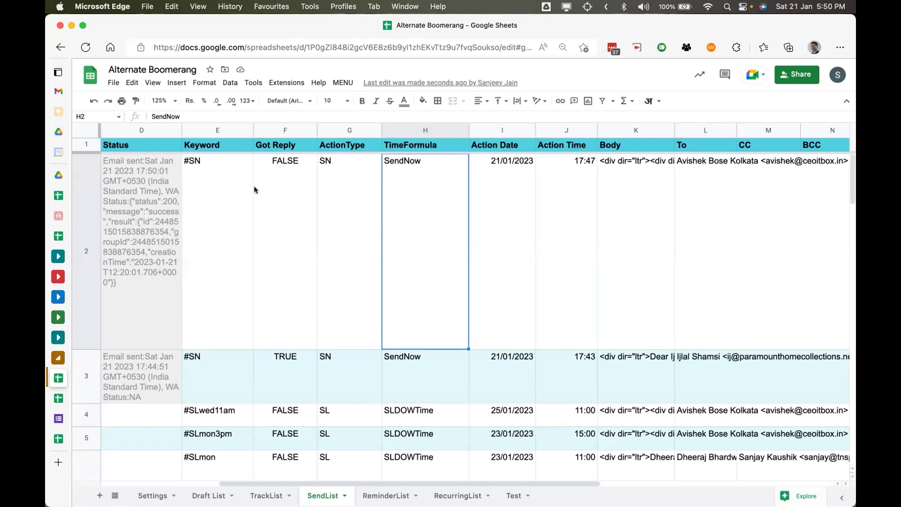
Step: Switch to Gmail, draft a reply reading #rm to the CEOITBOX course enrolment notification, and return to the inbox without sending
click(58, 91)
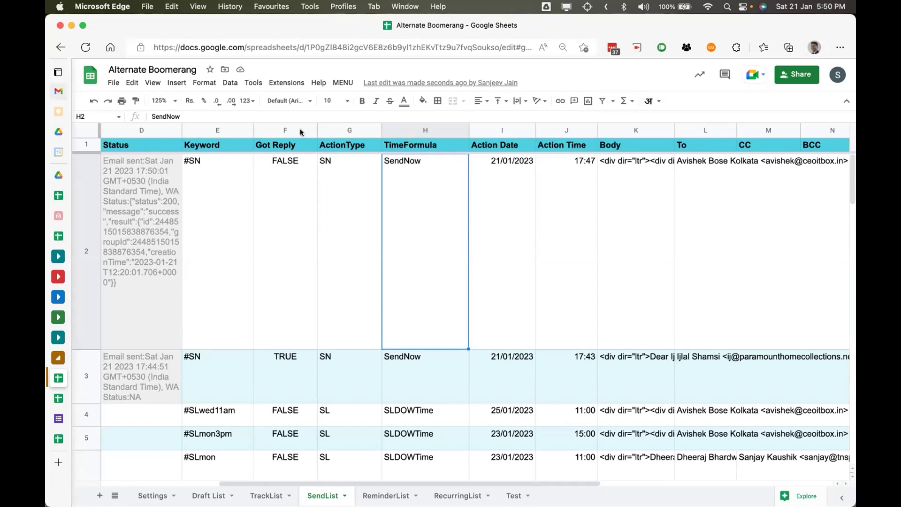
click(243, 149)
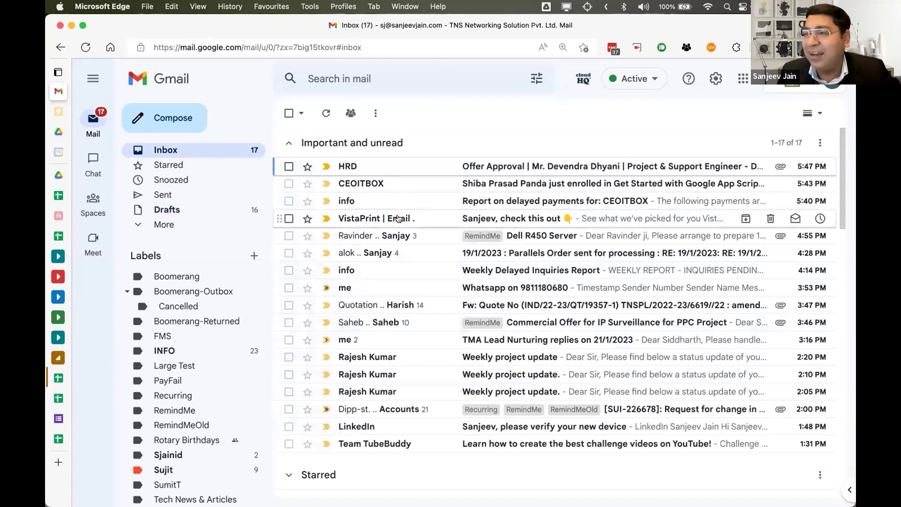
mouse_move(398, 219)
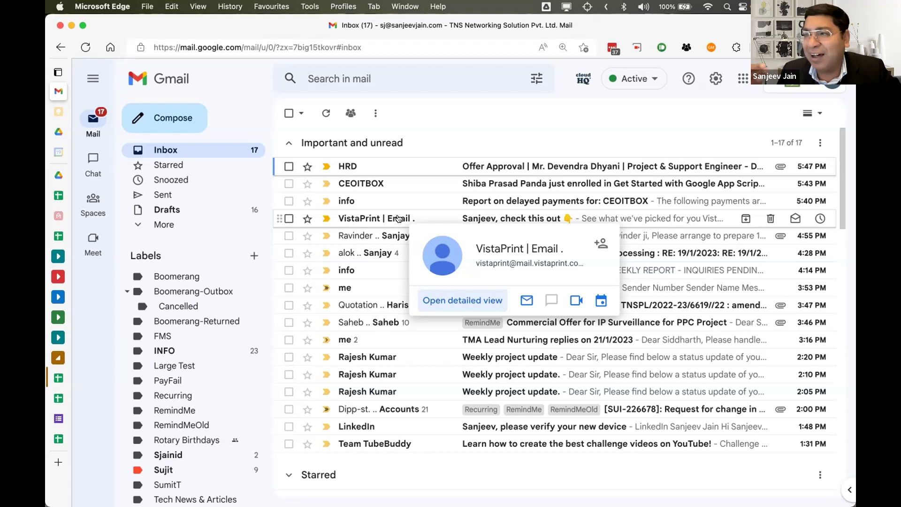
click(402, 187)
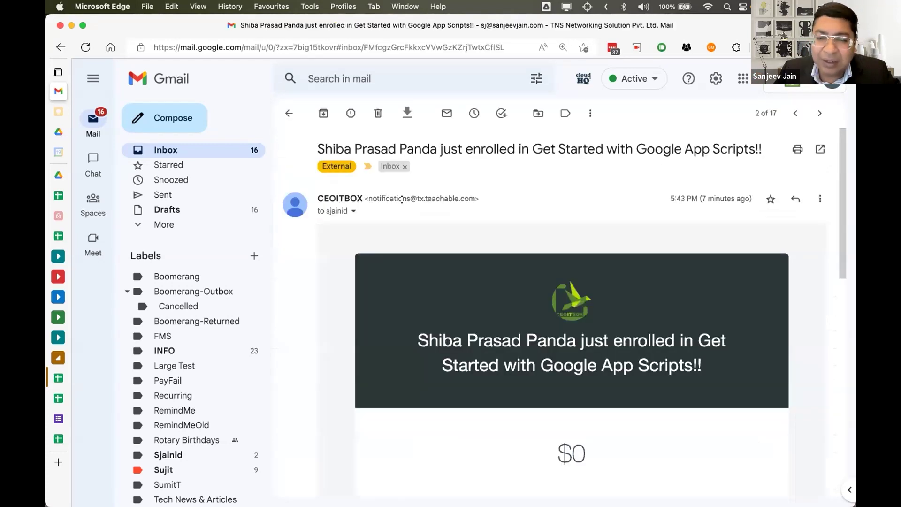
scroll(421, 409, down, 10)
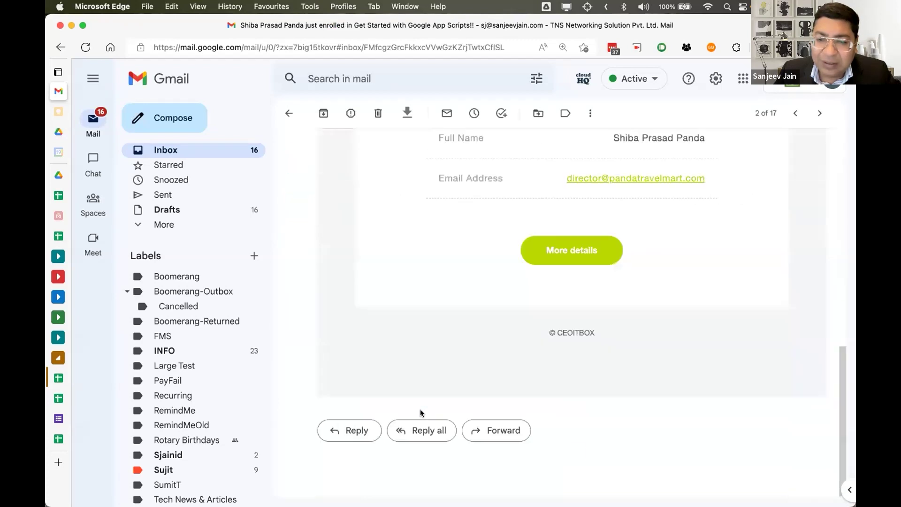
click(366, 430)
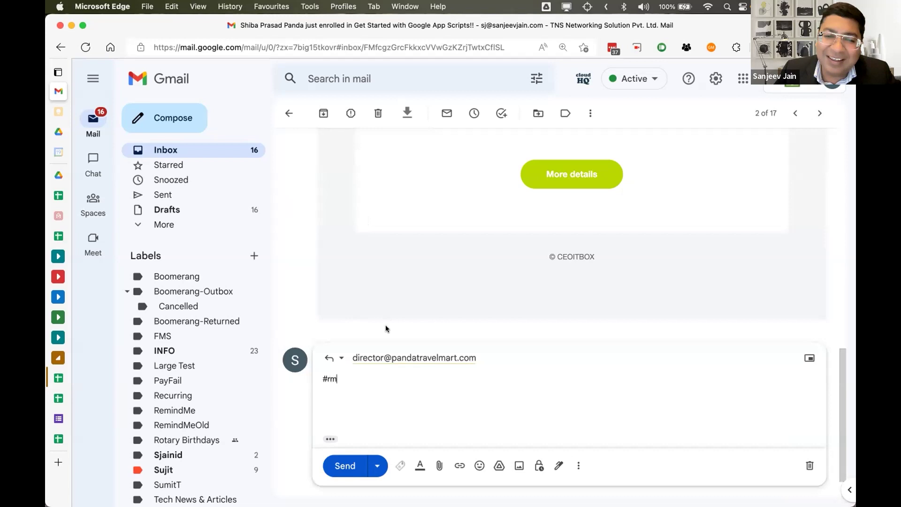
click(289, 113)
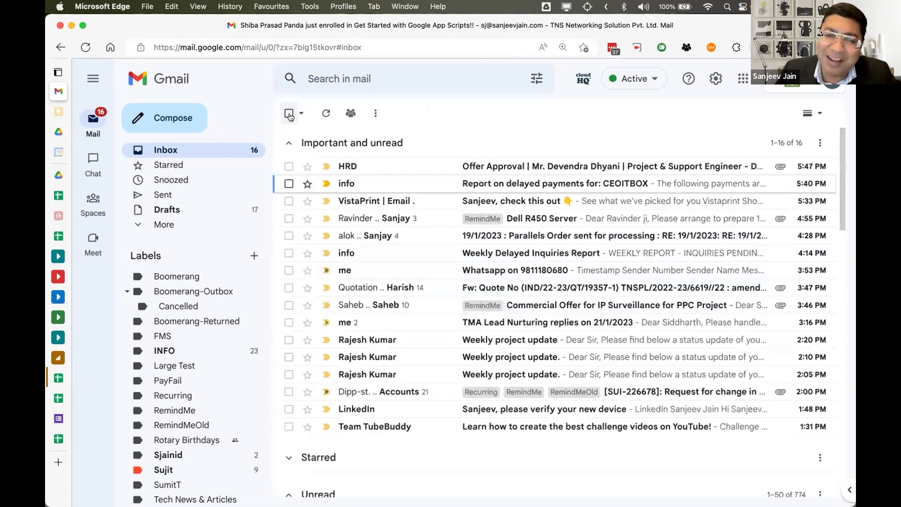
Step: Switch back to the Alternate Boomerang spreadsheet and check Default Reminder Days on the Settings sheet
click(54, 379)
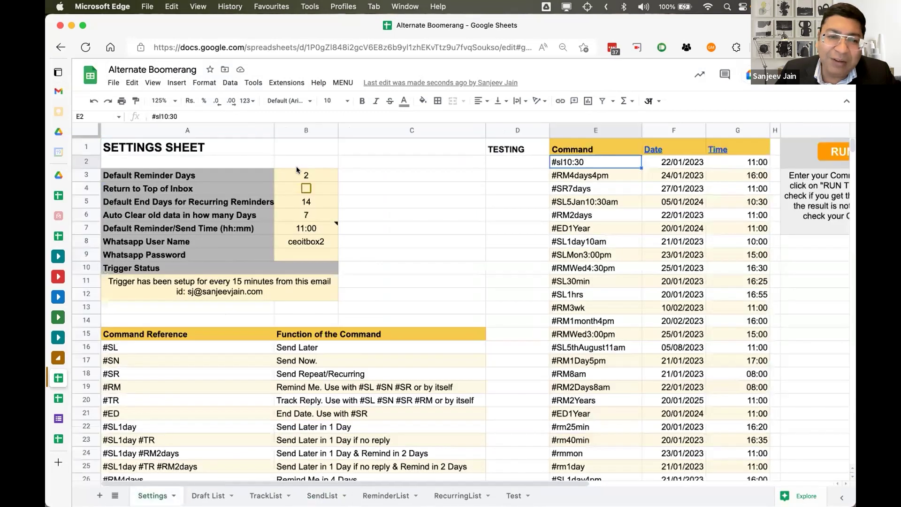
click(310, 176)
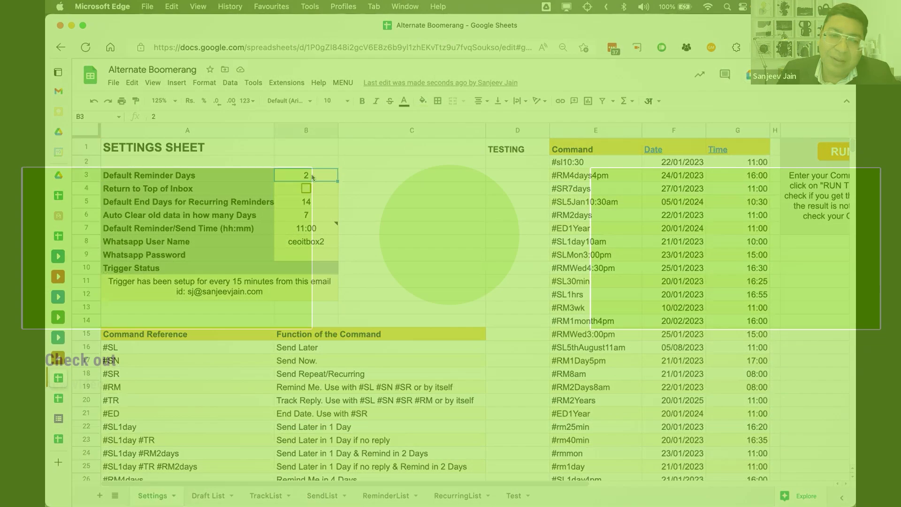